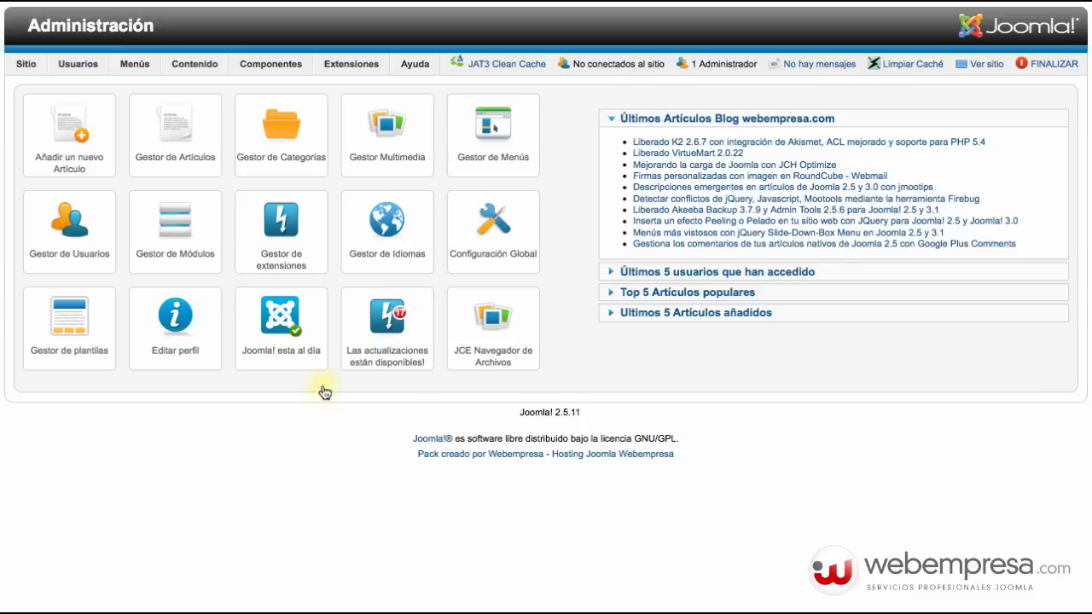
# Upload and install the package pkg_easyjoomlabackup_v2.5-2.zip through the Extension Manager.
pyautogui.moveTo(357, 67)
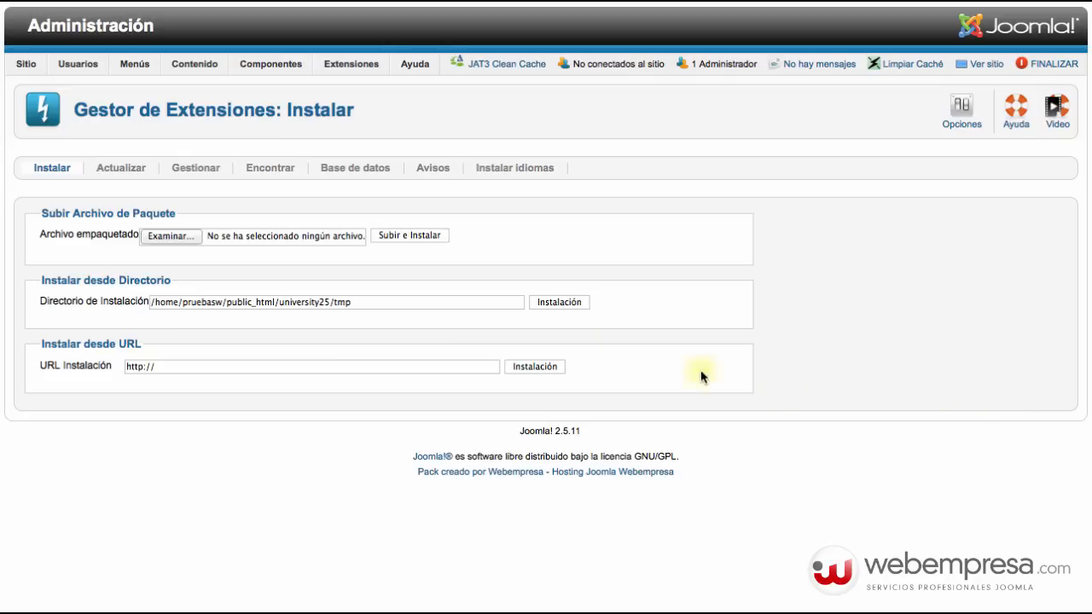
pyautogui.click(249, 239)
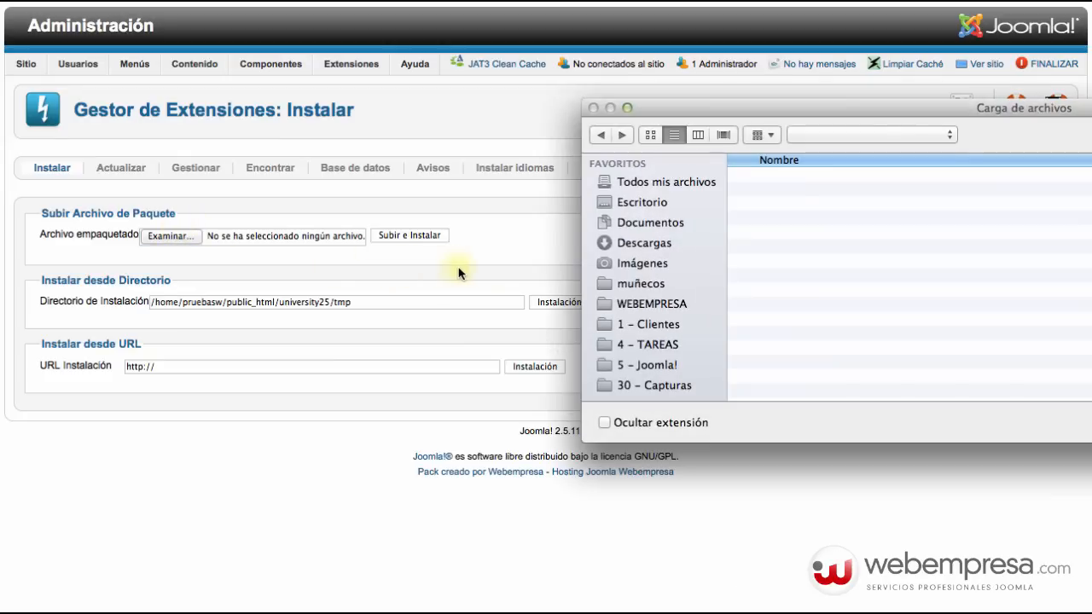
pyautogui.click(810, 231)
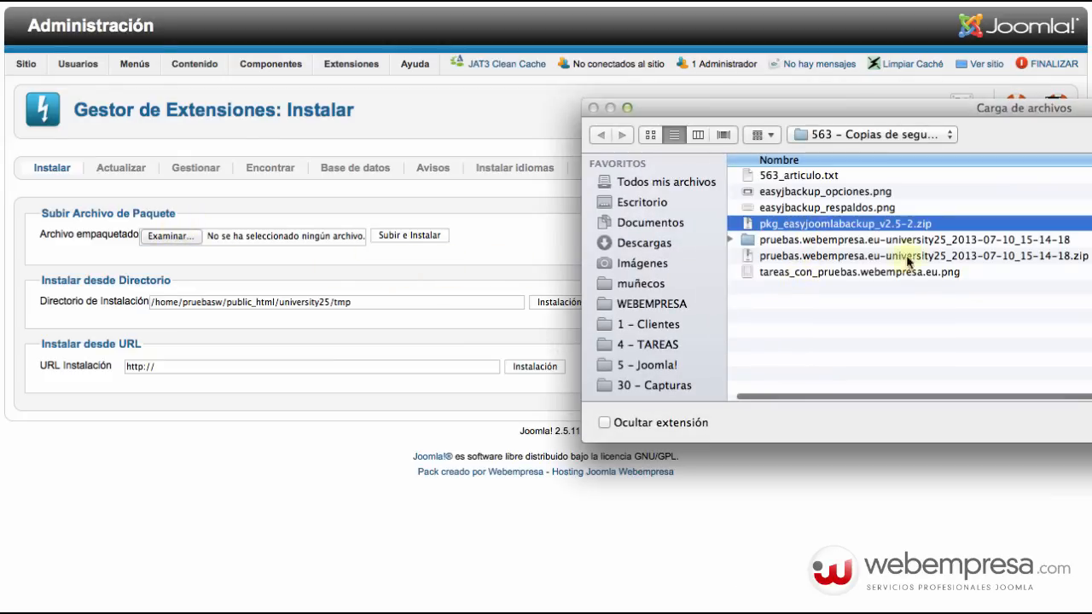
pyautogui.press('Return')
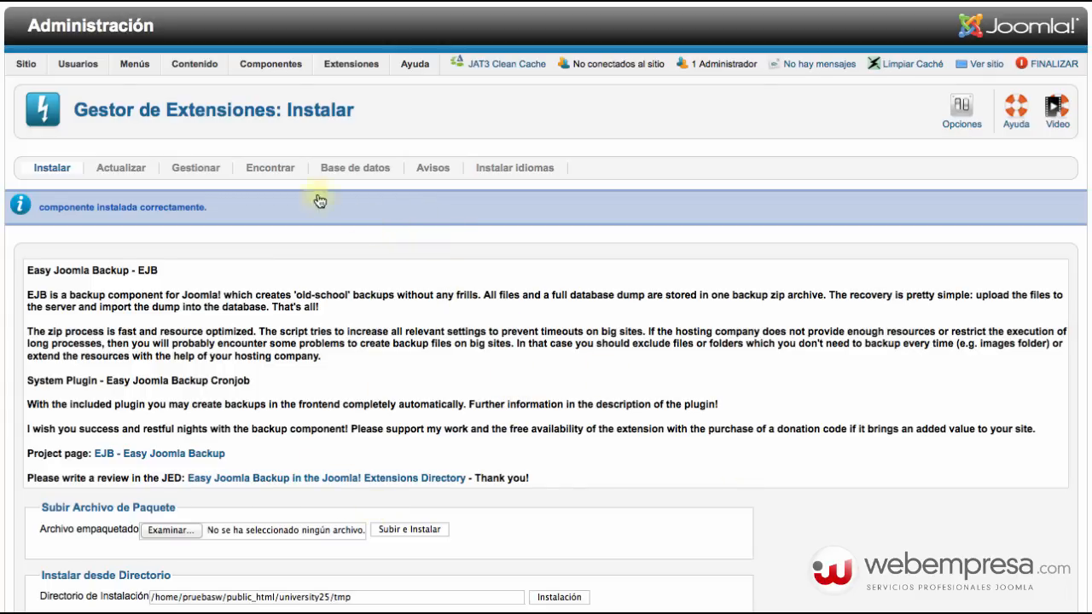
# Open Easy Joomla Backup from Componentes and select every existing backup for removal.
pyautogui.moveTo(265, 69)
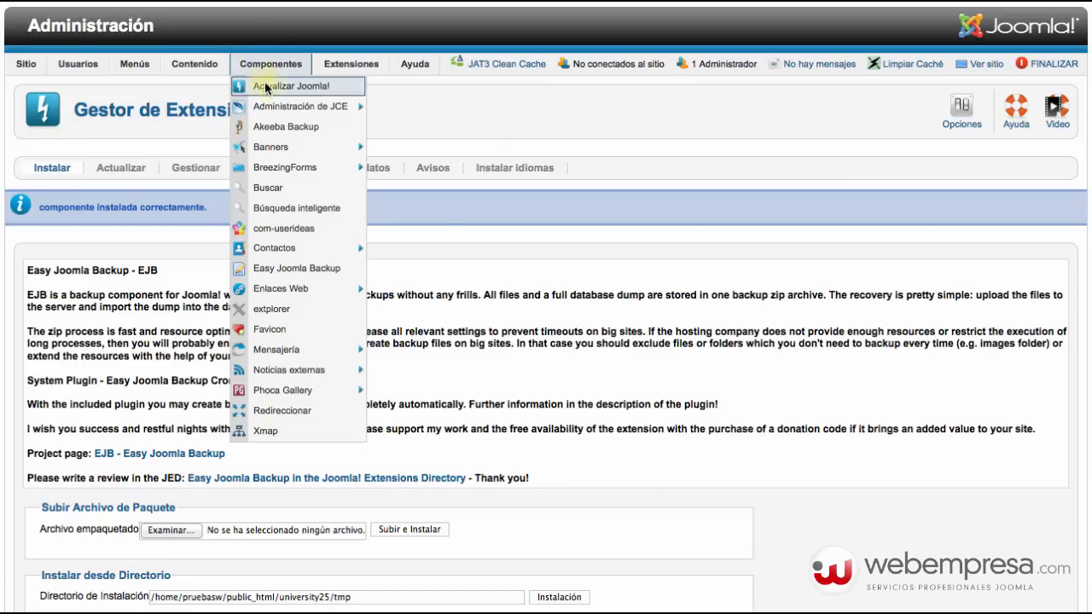
pyautogui.click(288, 267)
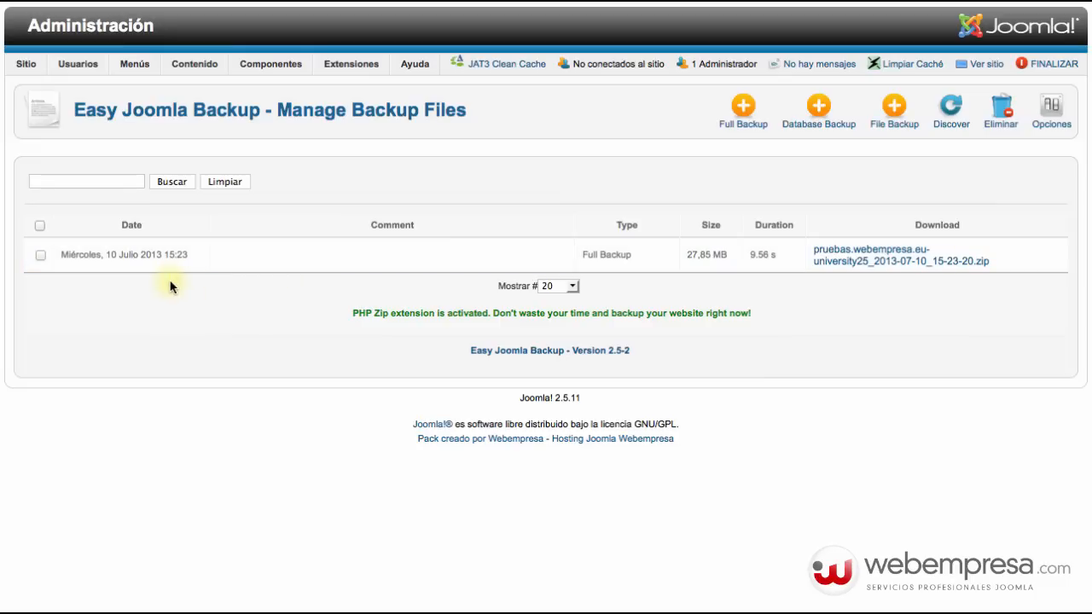
pyautogui.click(39, 226)
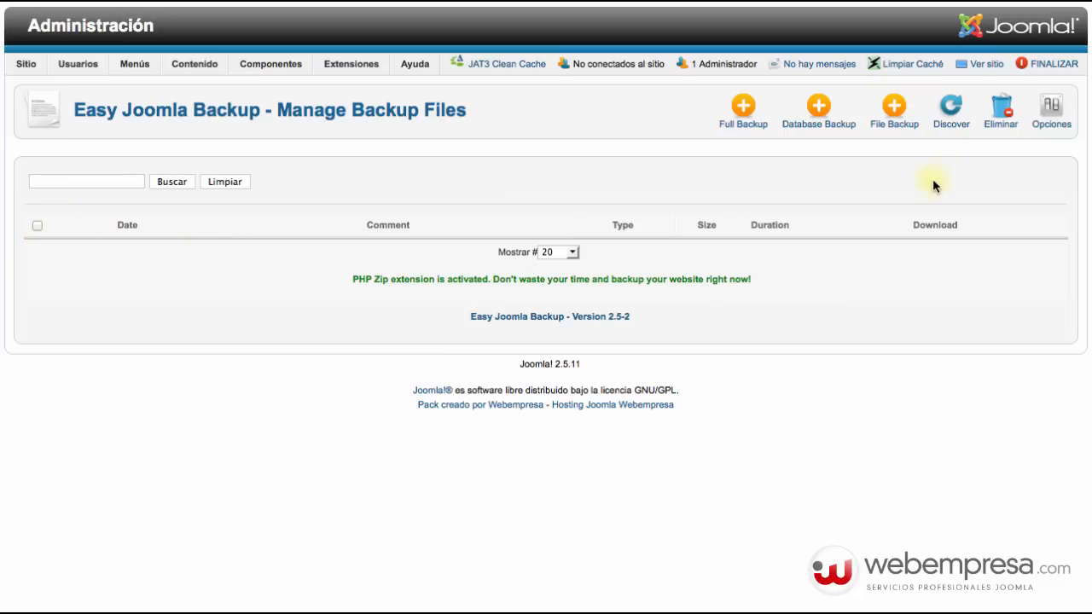
# In Easy Joomla Backup options, exclude the .htaccess file and the cache and tmp folders.
pyautogui.click(1053, 116)
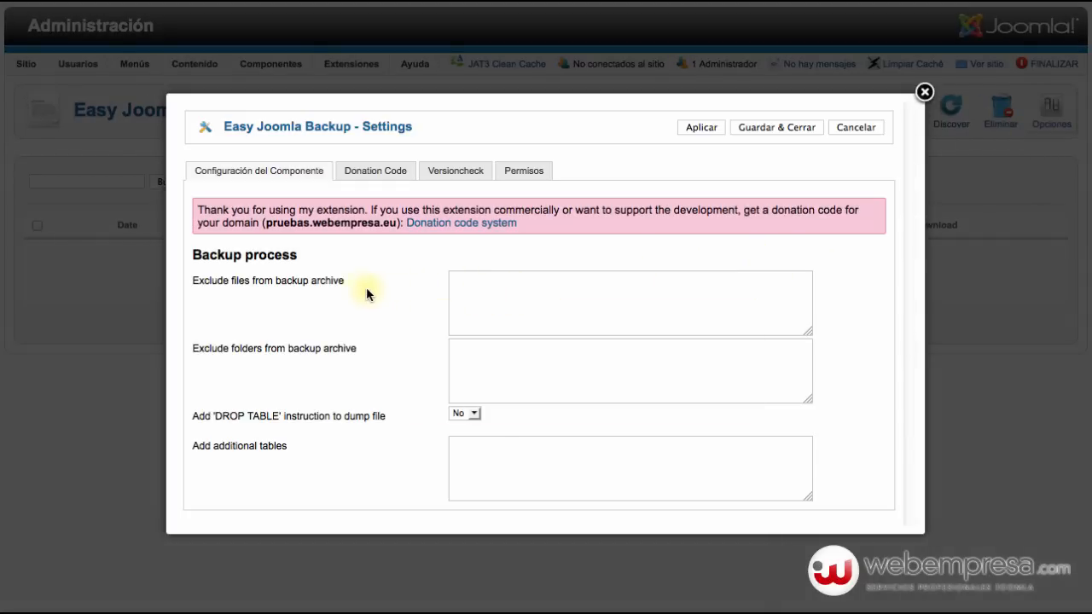
pyautogui.moveTo(331, 287)
pyautogui.click(500, 289)
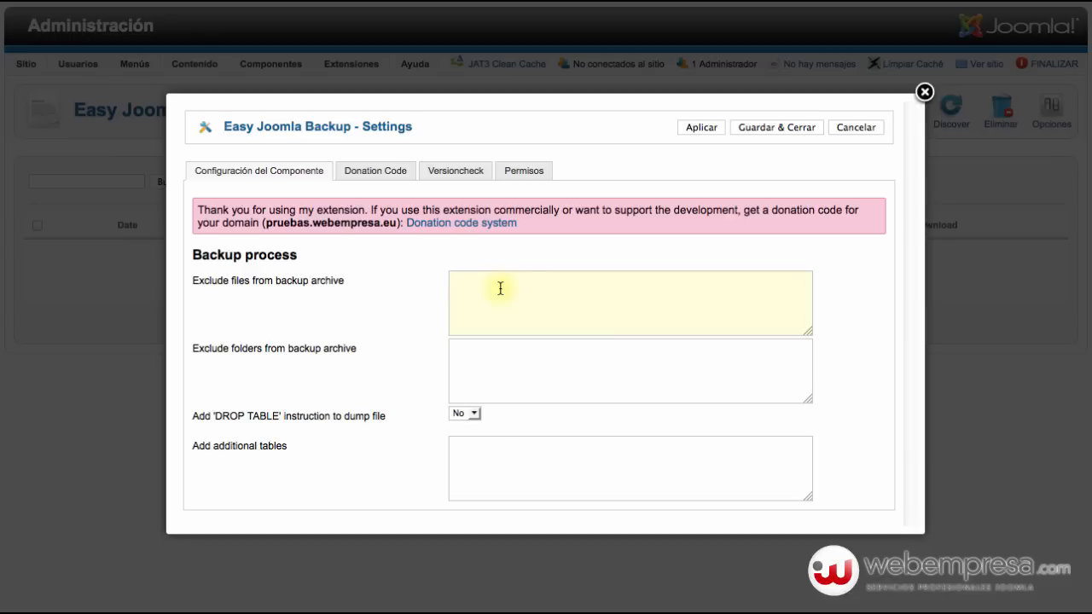
pyautogui.write('.htaccess')
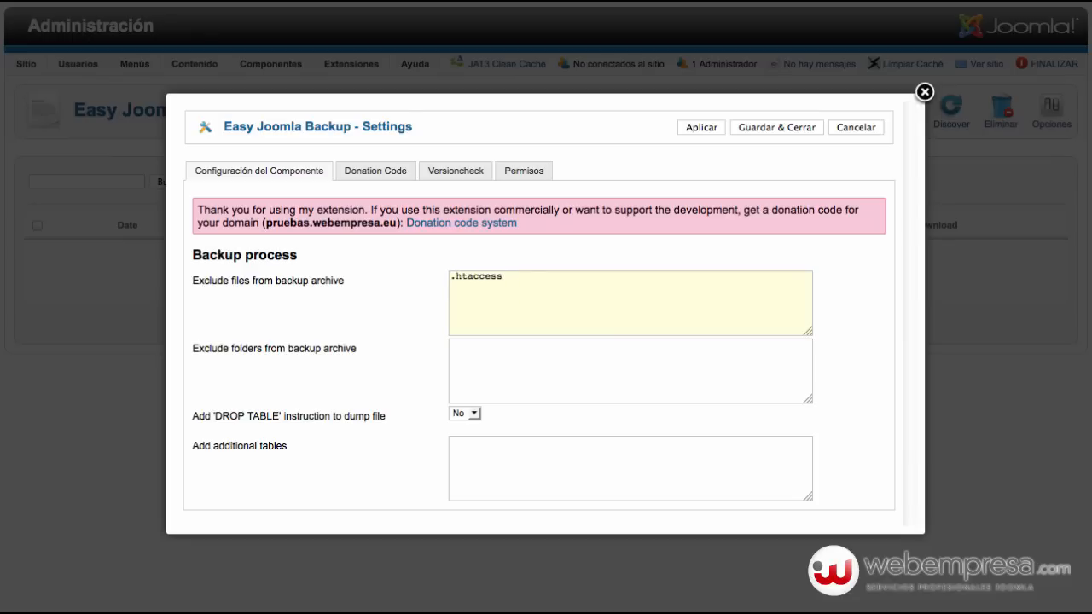
pyautogui.click(530, 373)
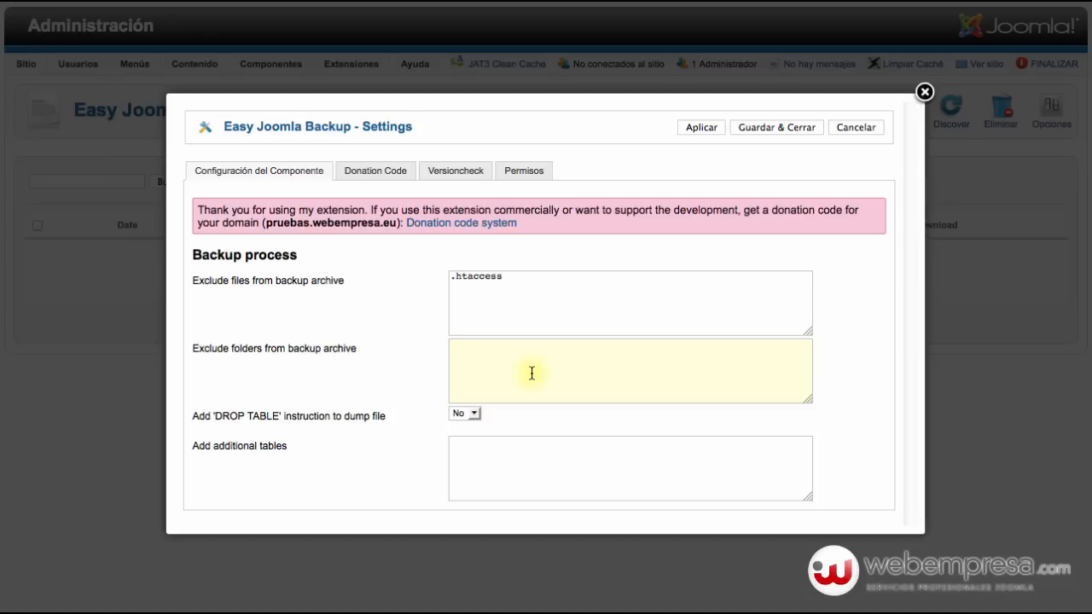
pyautogui.write('cache')
pyautogui.press('Return')
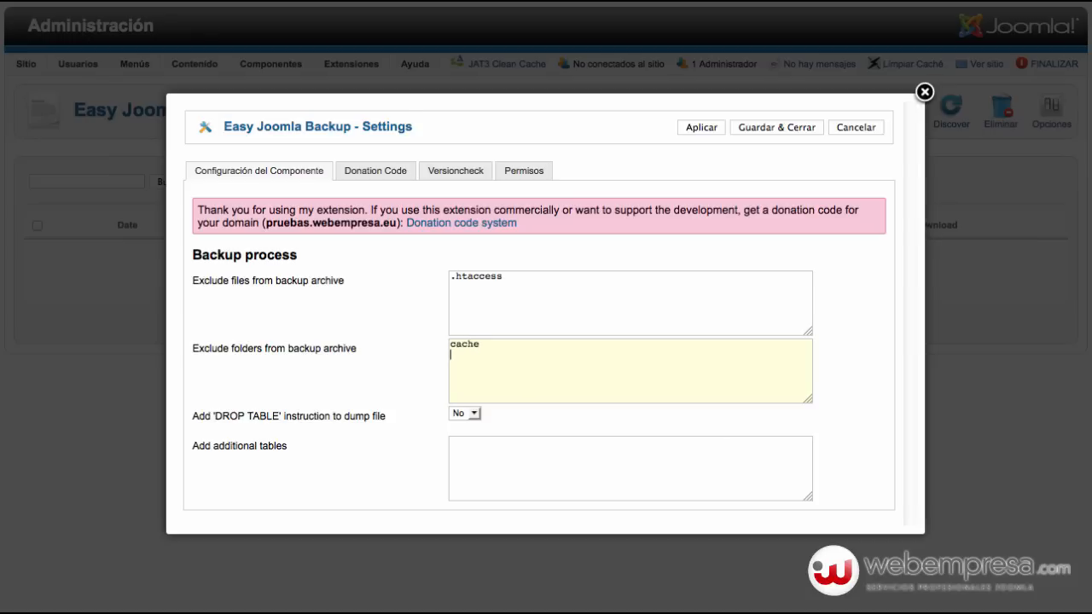
pyautogui.write('tmp')
# Review the donation code and version-check tabs, then remove .htaccess from the excluded files.
pyautogui.moveTo(373, 421)
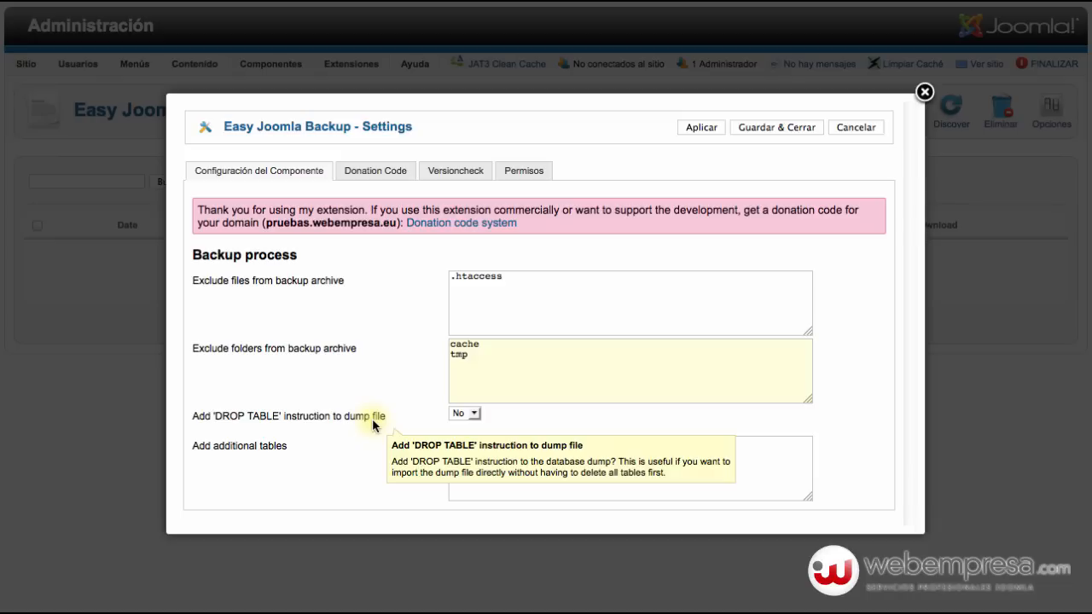
pyautogui.moveTo(265, 454)
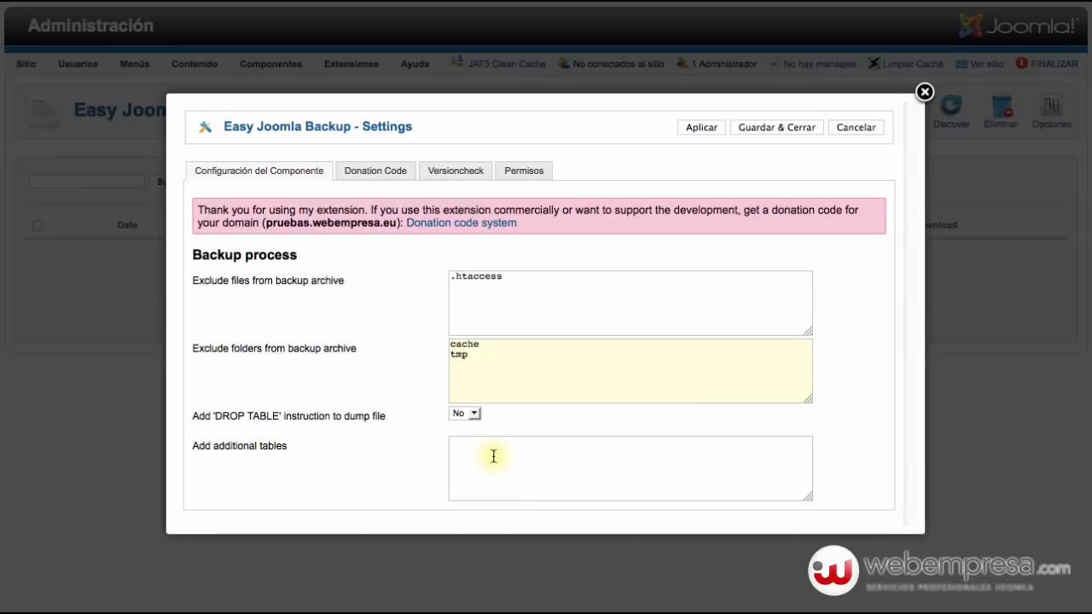
pyautogui.click(380, 175)
pyautogui.click(458, 169)
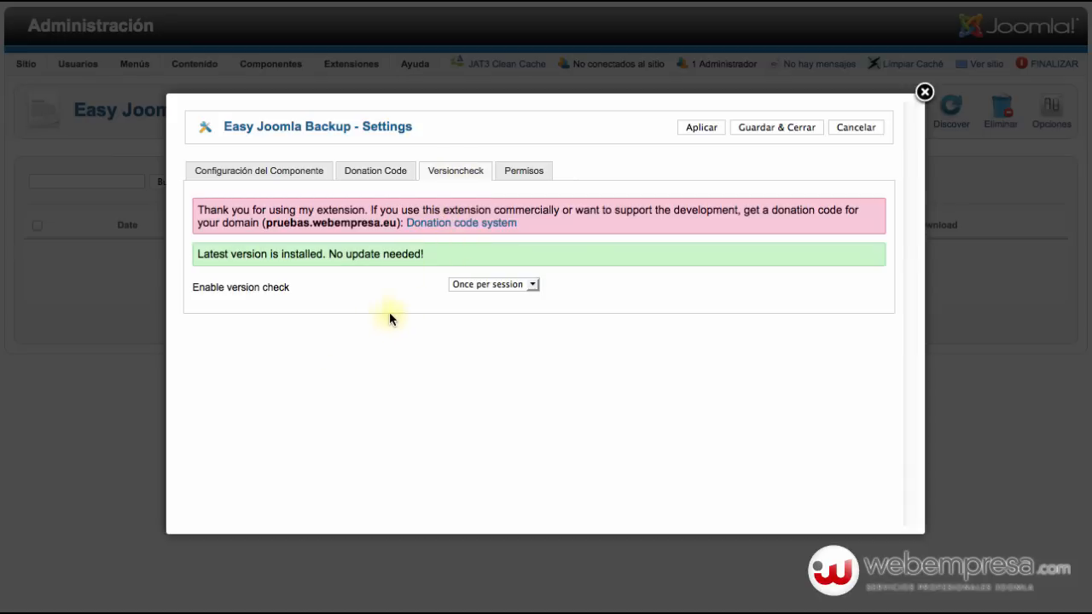
pyautogui.click(247, 173)
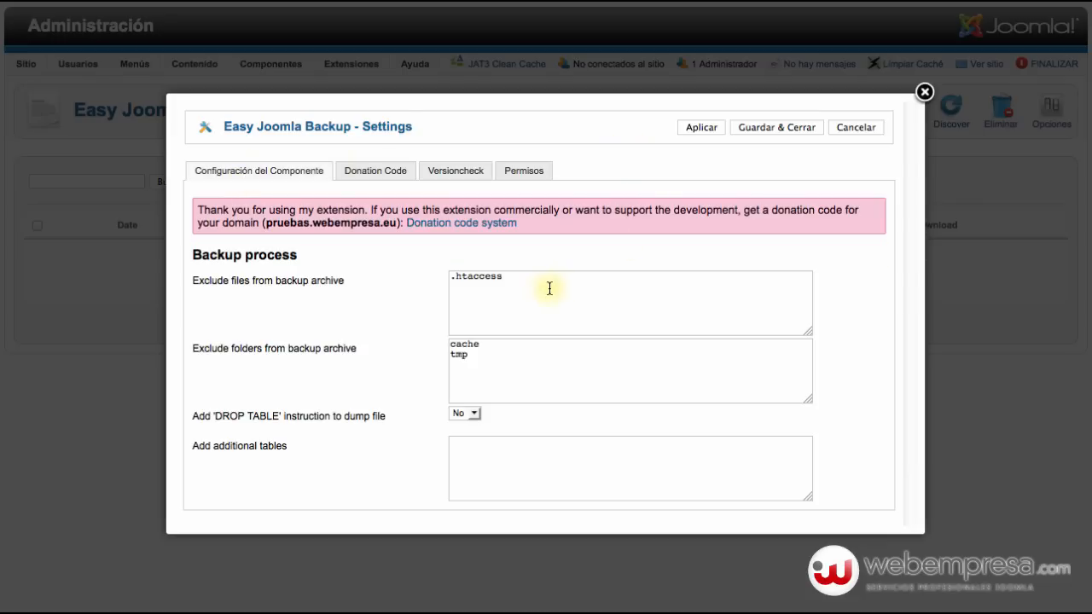
pyautogui.click(509, 276)
pyautogui.moveTo(509, 275); pyautogui.dragTo(419, 271)
pyautogui.press('BackSpace')
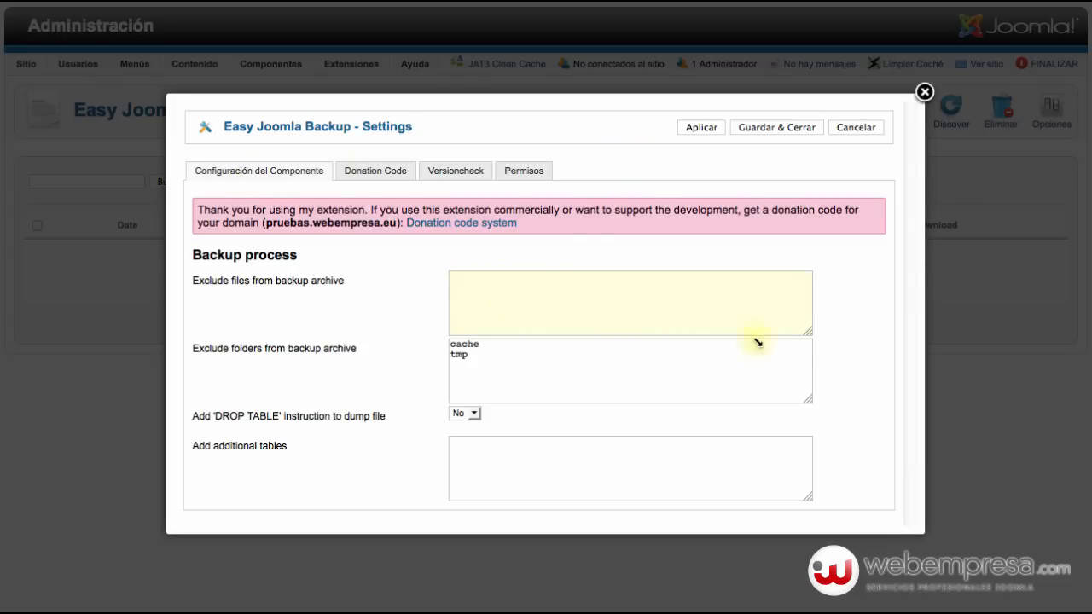
pyautogui.click(845, 312)
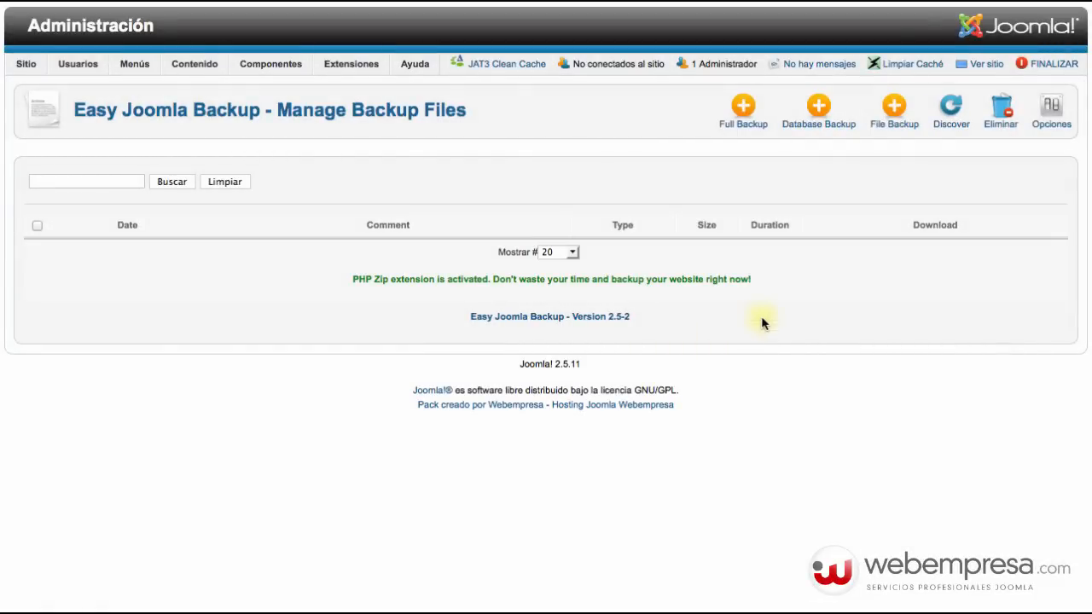
# Run a full backup with the comment 'Copia de Seguridad completo.'.
pyautogui.click(723, 135)
pyautogui.scroll(-2, 220, 345)
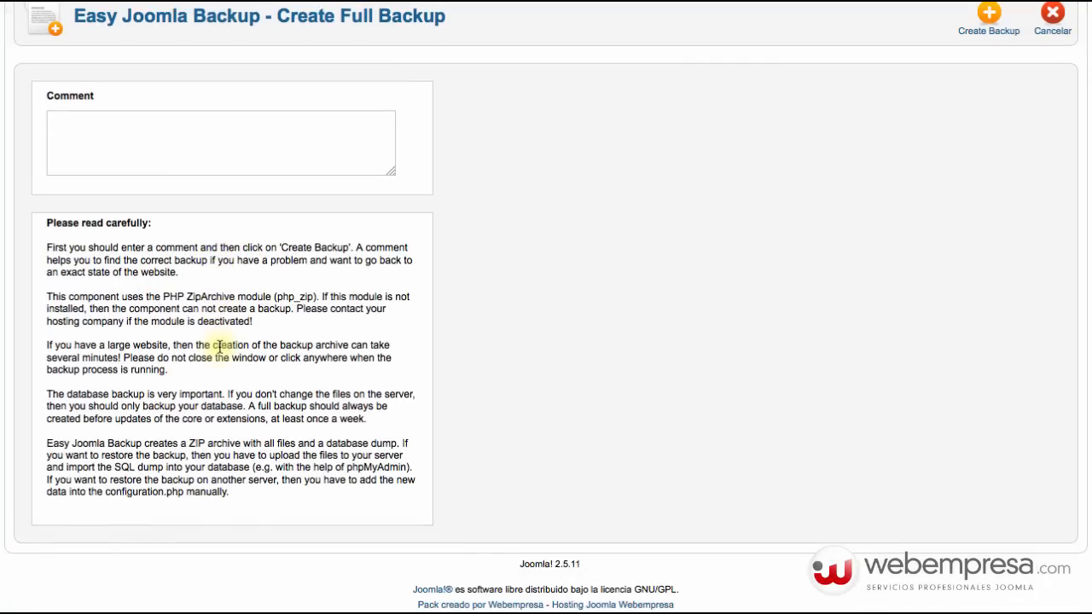
pyautogui.scroll(2, 219, 345)
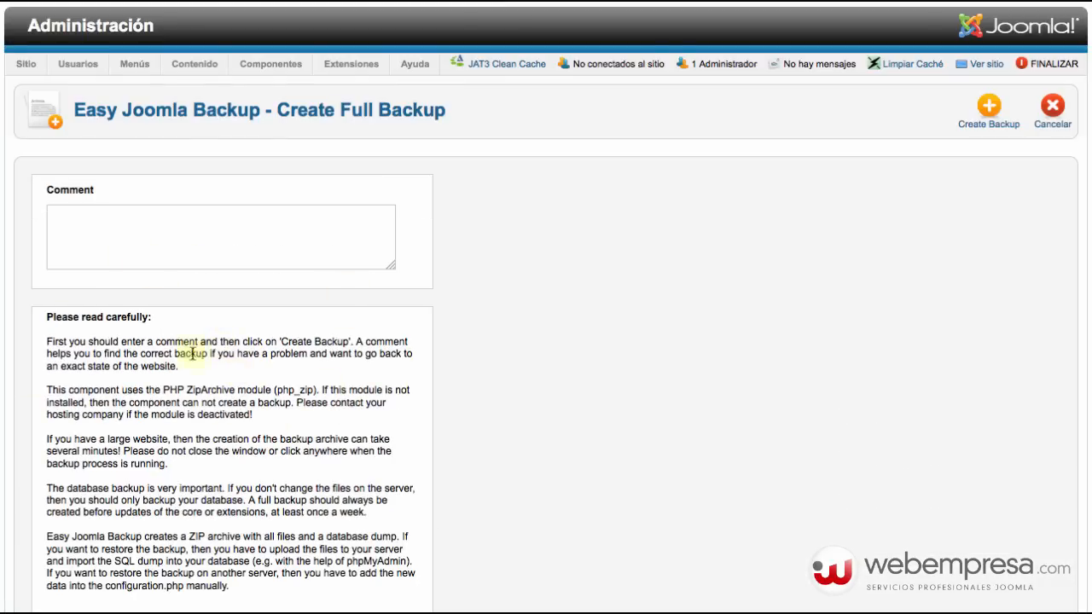
pyautogui.scroll(-2, 141, 452)
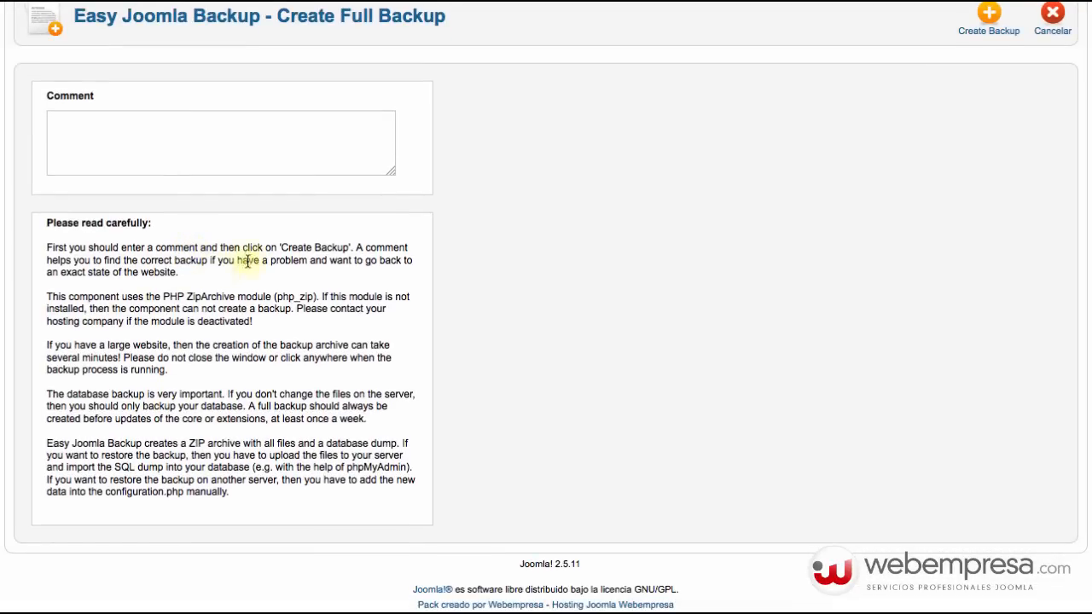
pyautogui.scroll(2, 207, 283)
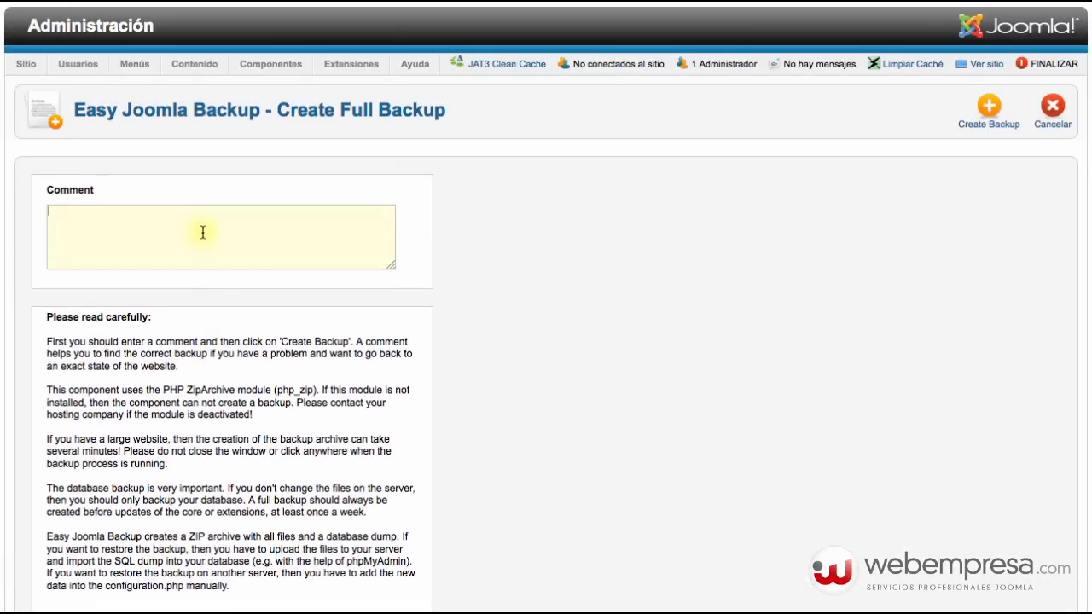
pyautogui.click(203, 231)
pyautogui.write('Copia de Seguridad completo.')
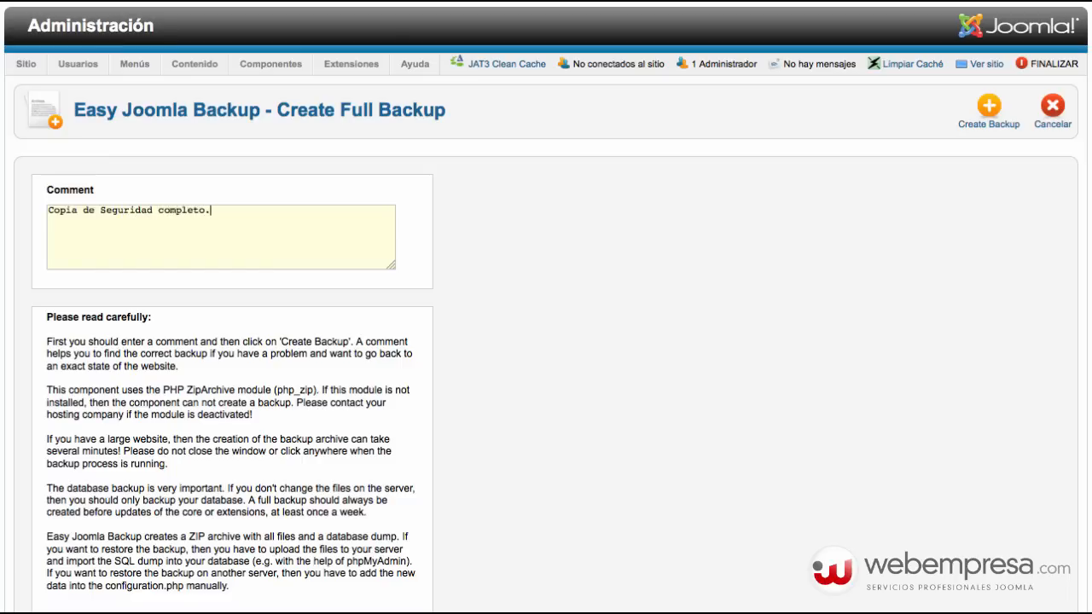
pyautogui.click(987, 112)
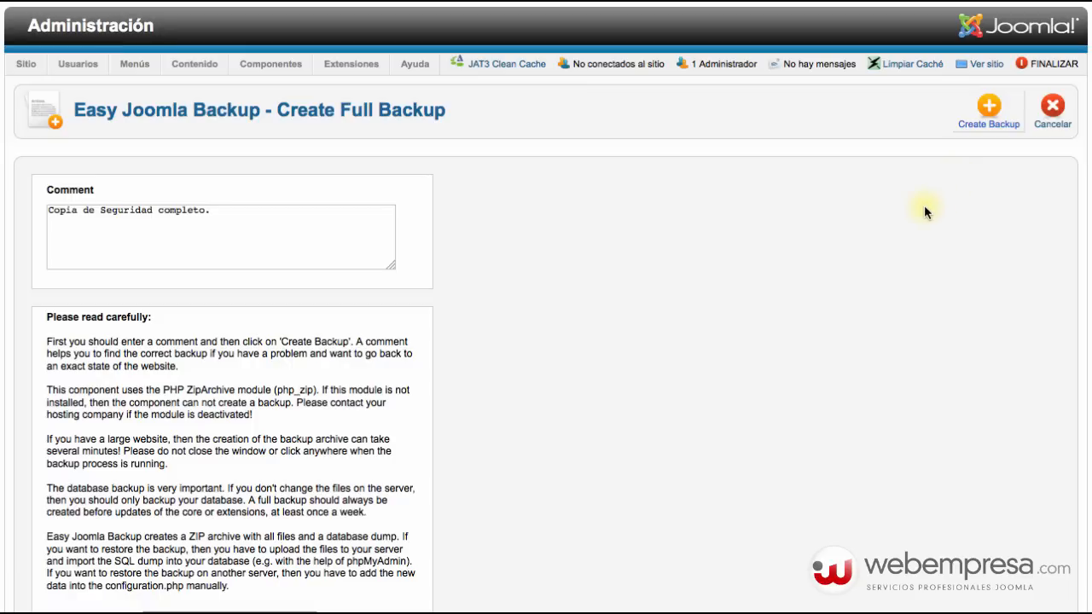
# Check the new full backup's 27,85 MB size in the backup list.
pyautogui.scroll(-4, 917, 224)
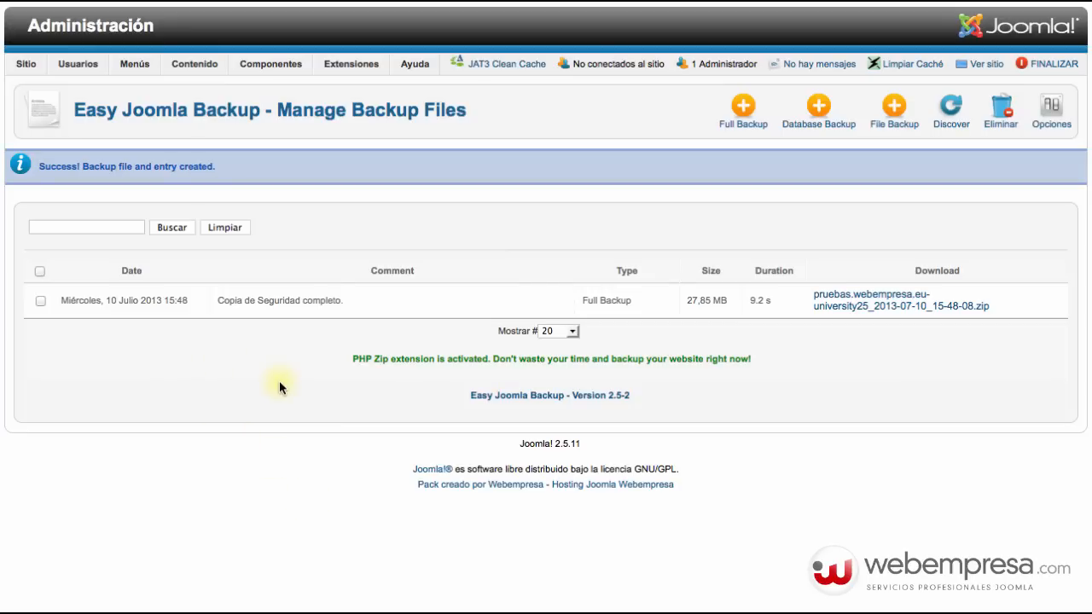
pyautogui.doubleClick(691, 301)
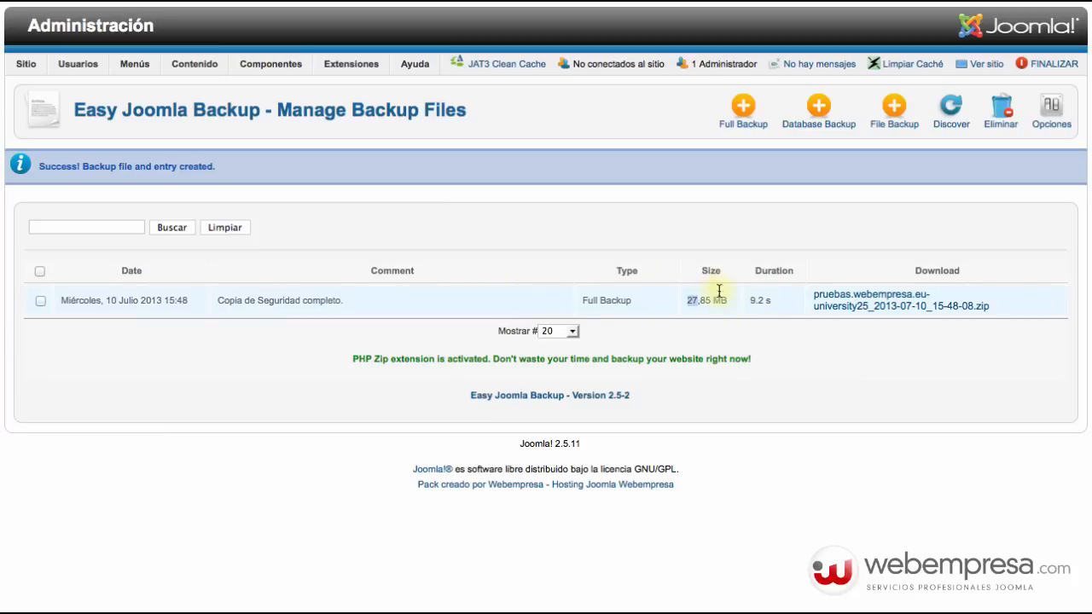
pyautogui.click(236, 341)
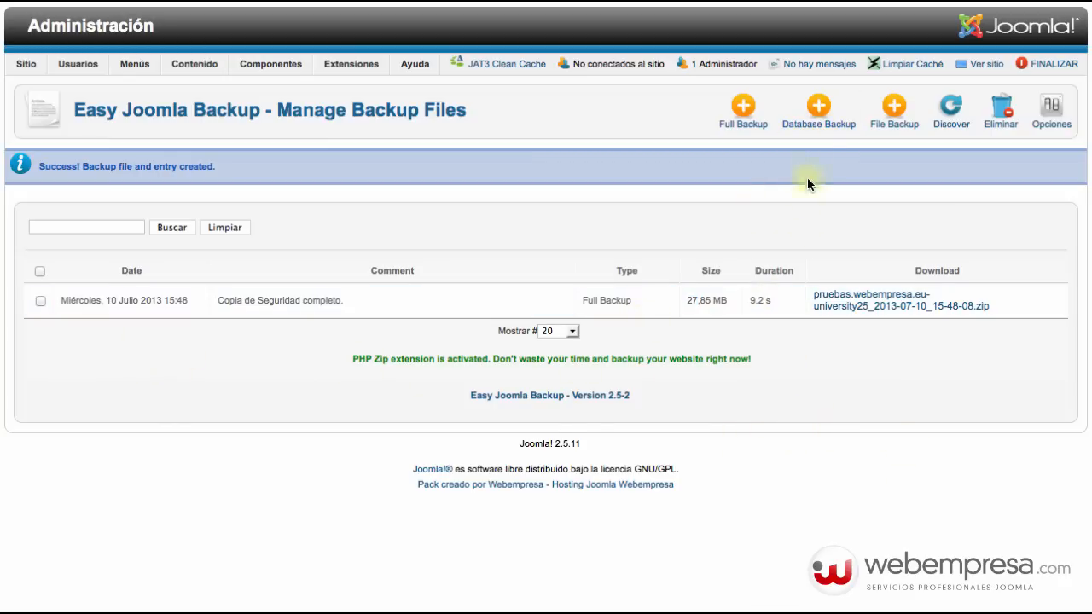
# Create a database-only backup and review the new entry's type in the backup list.
pyautogui.click(818, 110)
pyautogui.scroll(-2, 341, 394)
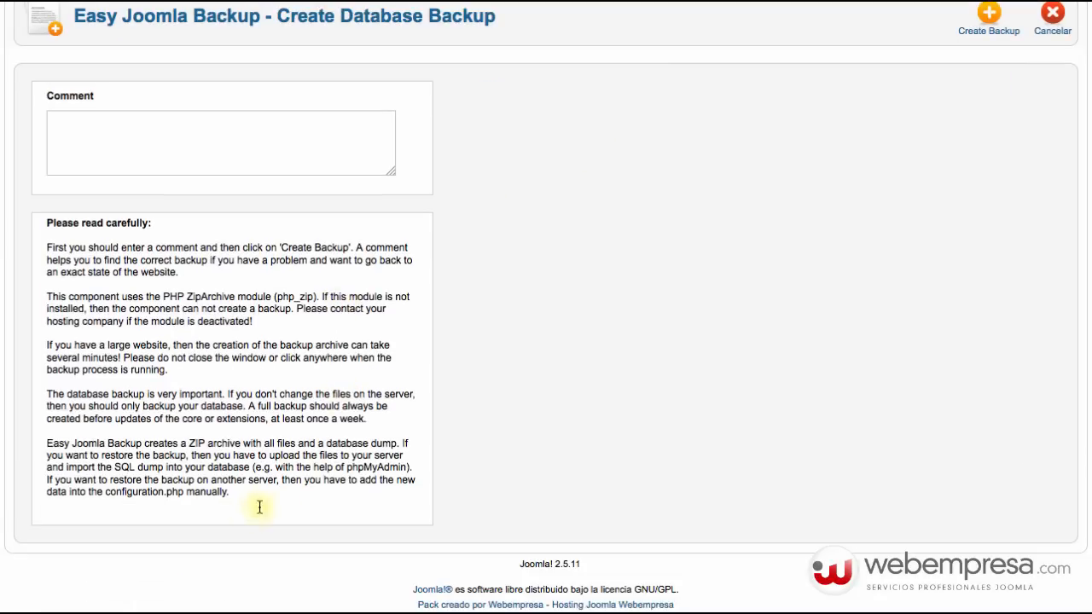
pyautogui.scroll(2, 938, 268)
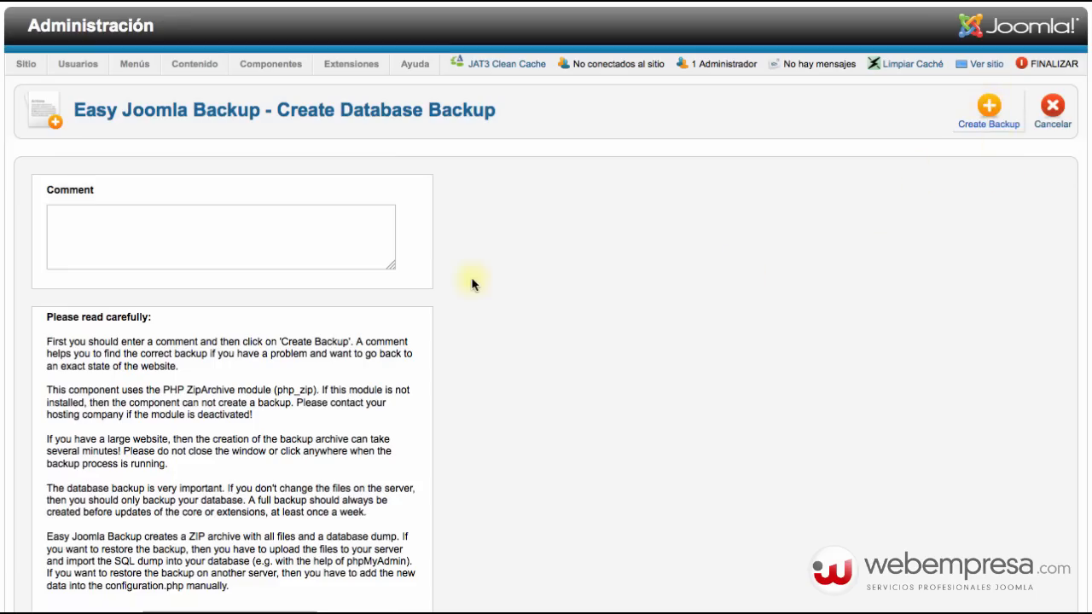
pyautogui.scroll(-4, 325, 501)
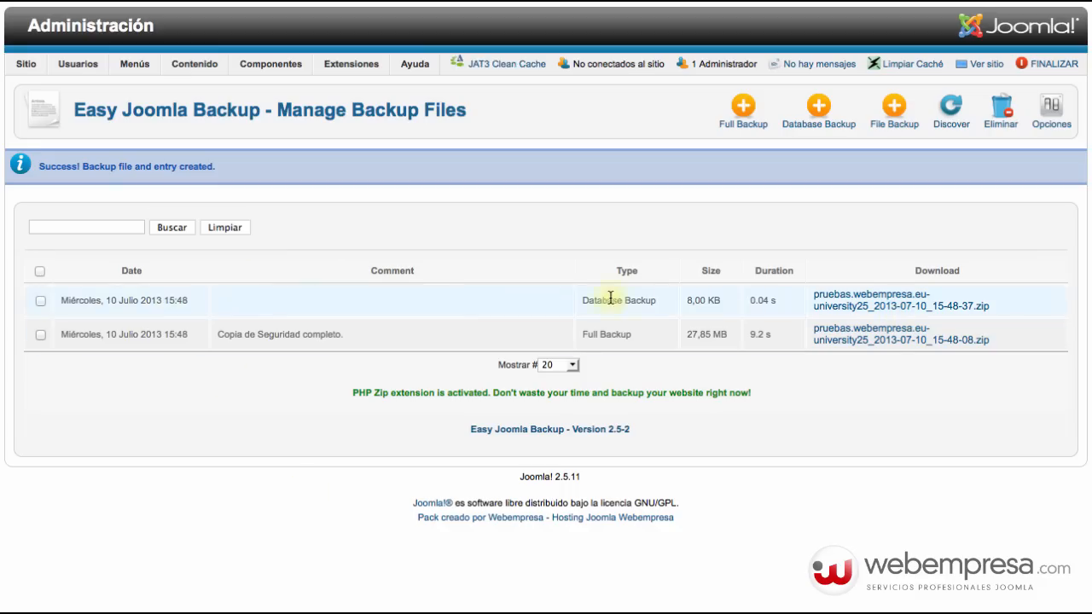
pyautogui.doubleClick(641, 303)
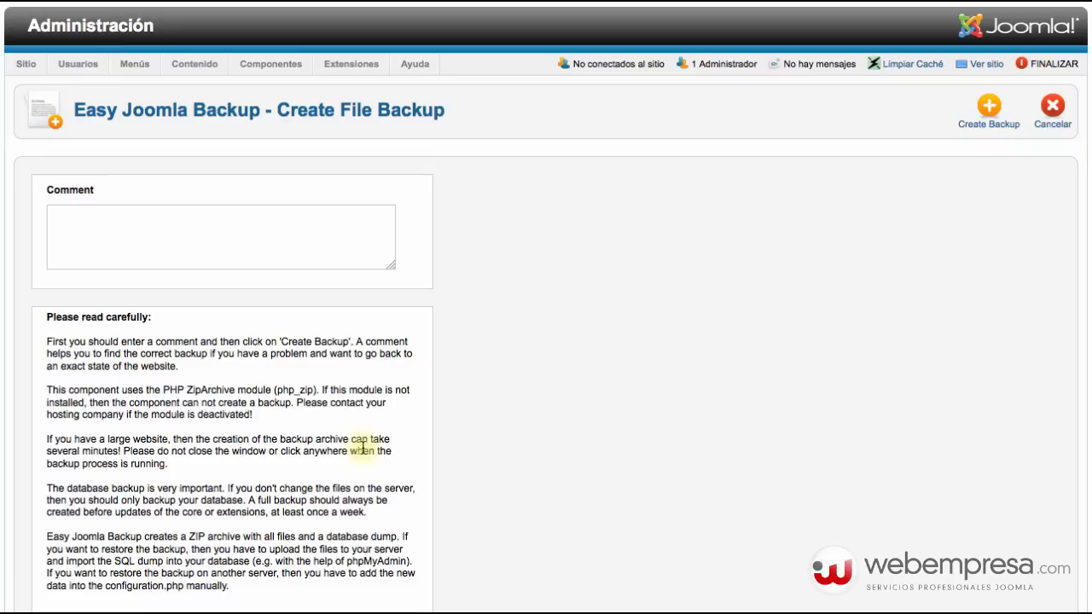
pyautogui.scroll(-2, 295, 407)
pyautogui.scroll(2, 884, 311)
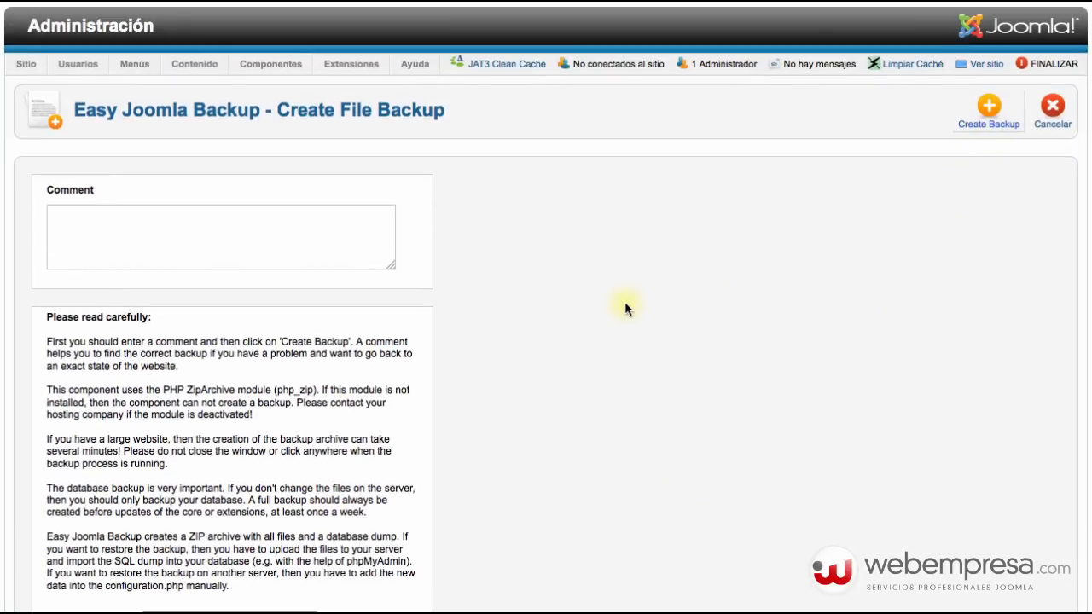
pyautogui.scroll(-4, 624, 307)
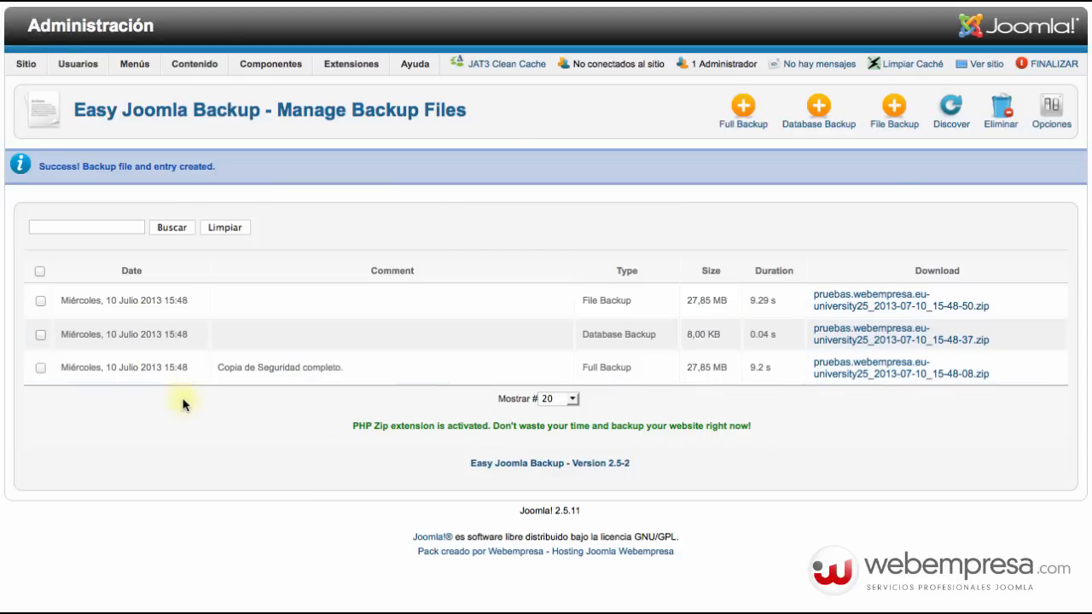
# Compare the File, Database and Full Backup entries, then bring up the folder of backup files.
pyautogui.tripleClick(601, 301)
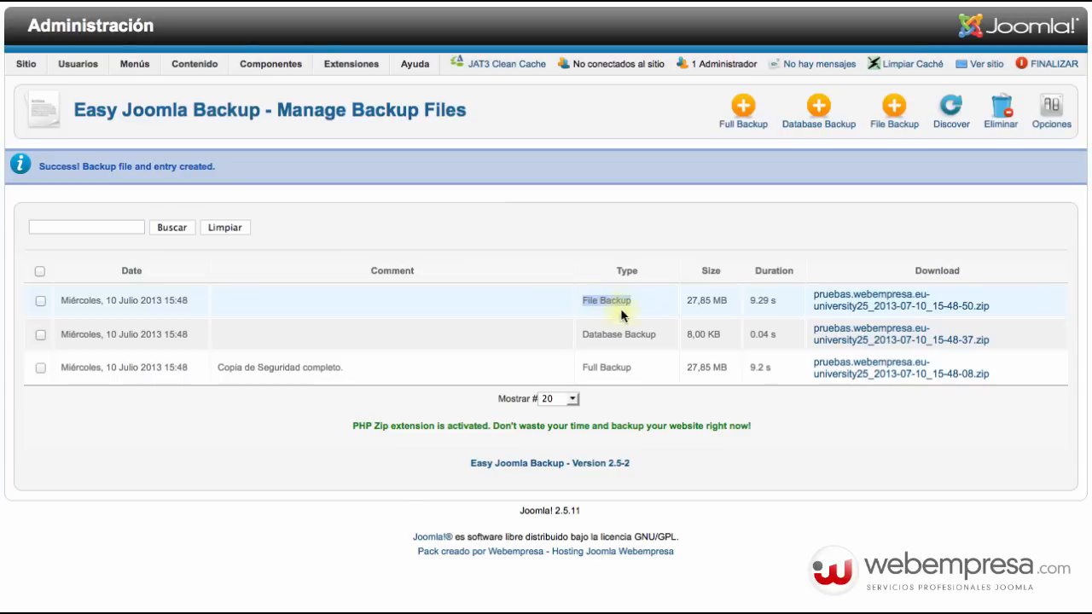
pyautogui.tripleClick(607, 334)
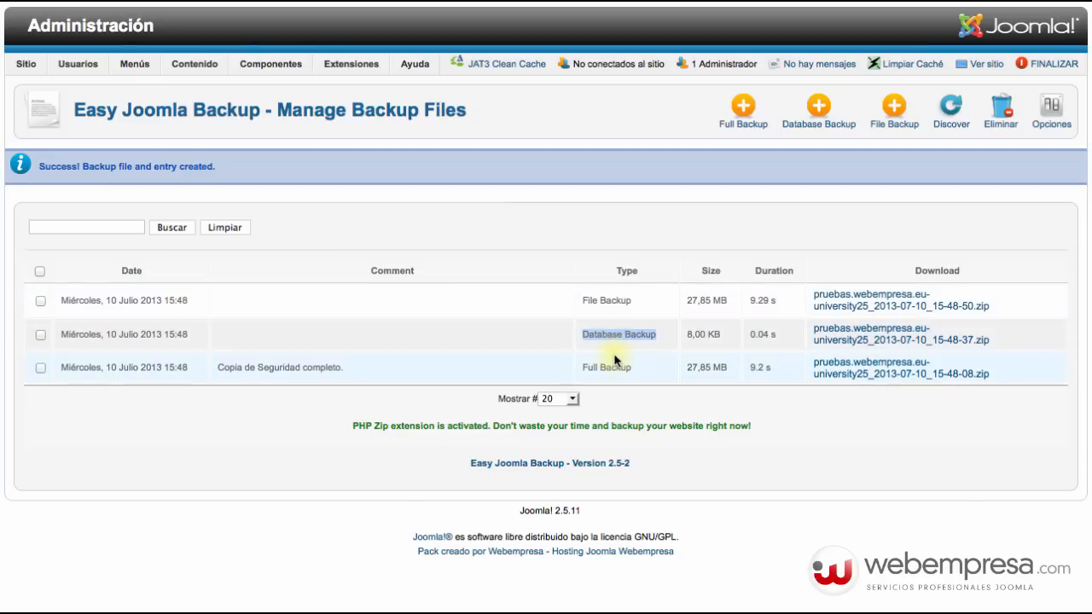
pyautogui.tripleClick(607, 366)
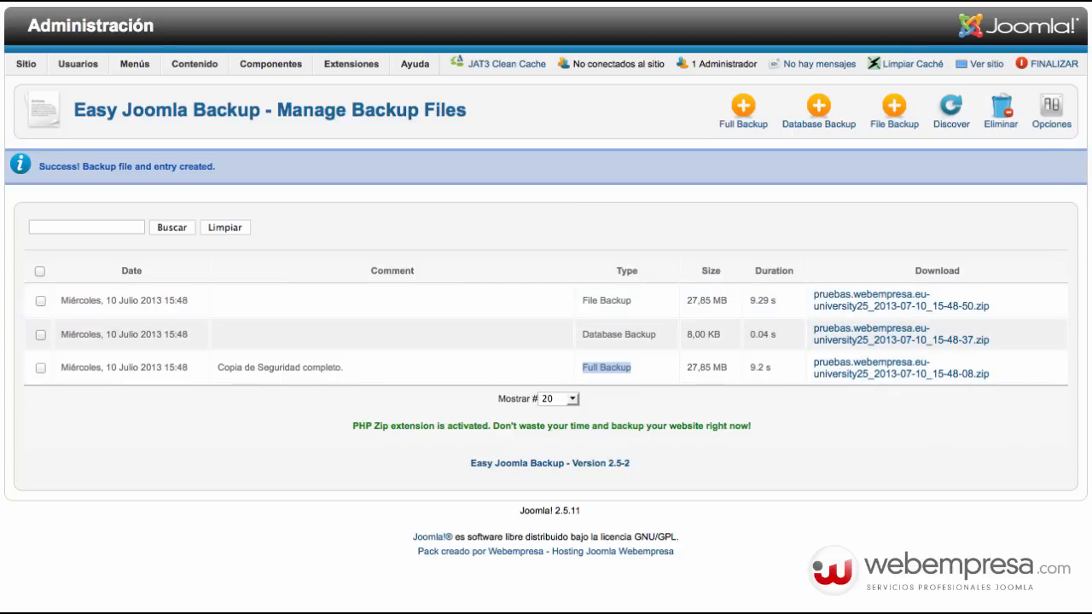
pyautogui.press('super+Tab')
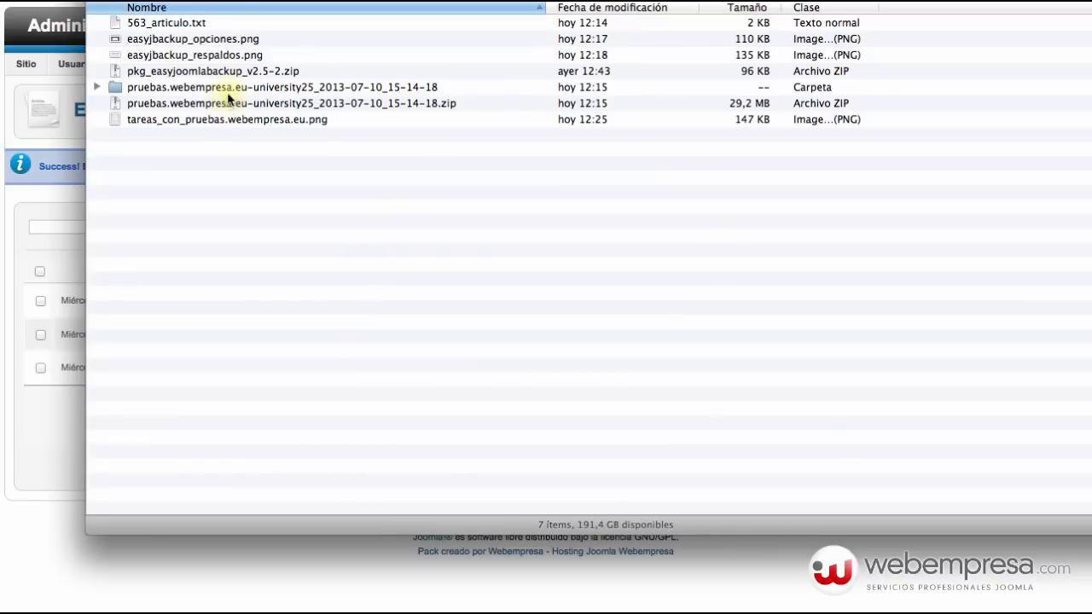
# Browse the extracted backup folder, inspecting the .sql dump and README.txt, then return to the parent folder.
pyautogui.doubleClick(276, 88)
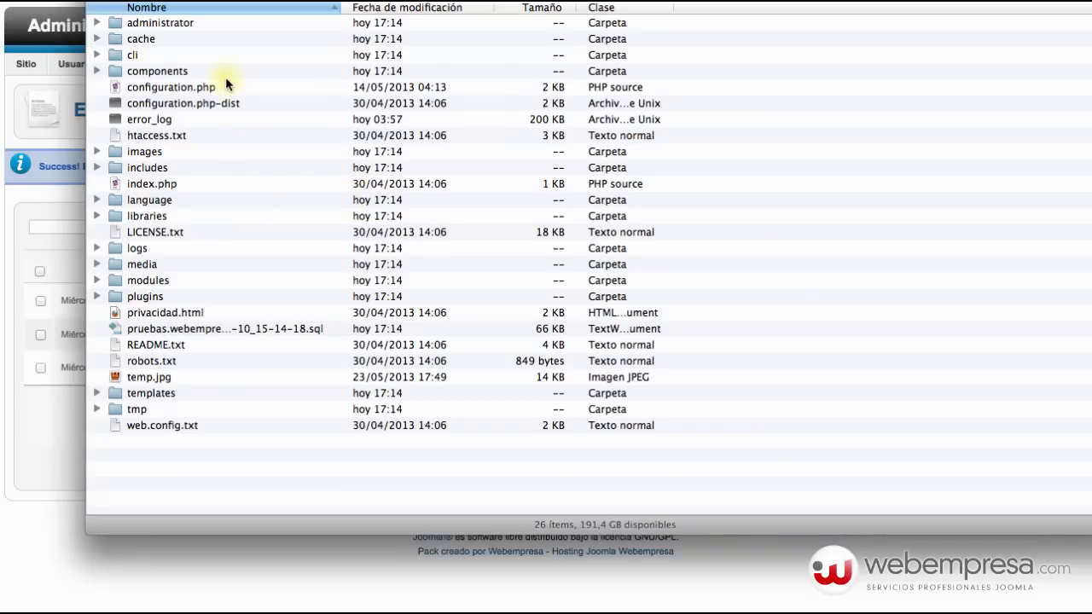
pyautogui.click(181, 23)
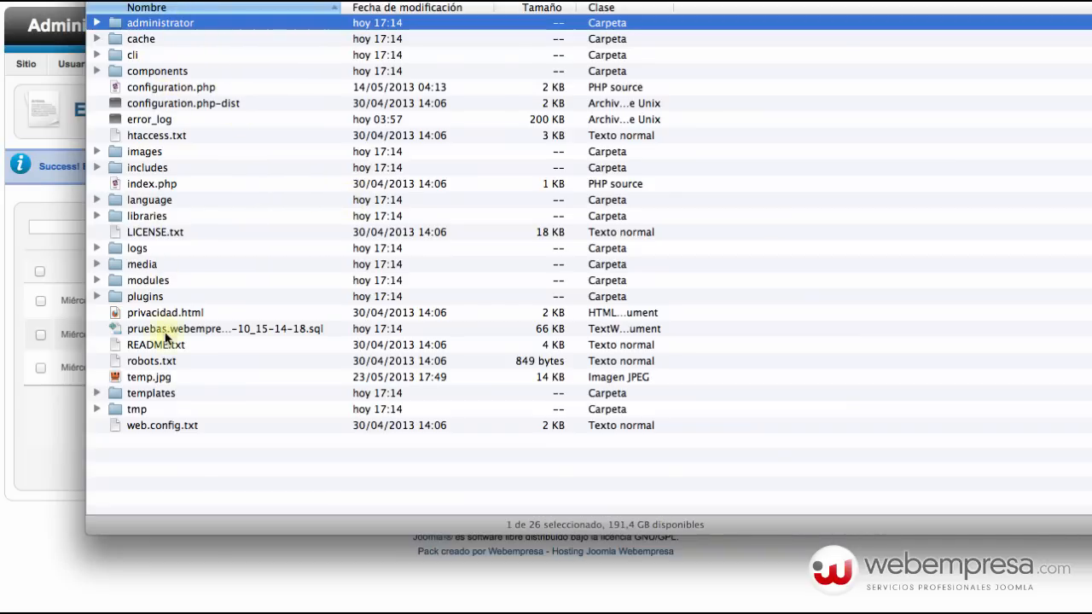
pyautogui.keyDown('shift'); pyautogui.click(181, 425); pyautogui.keyUp('shift')
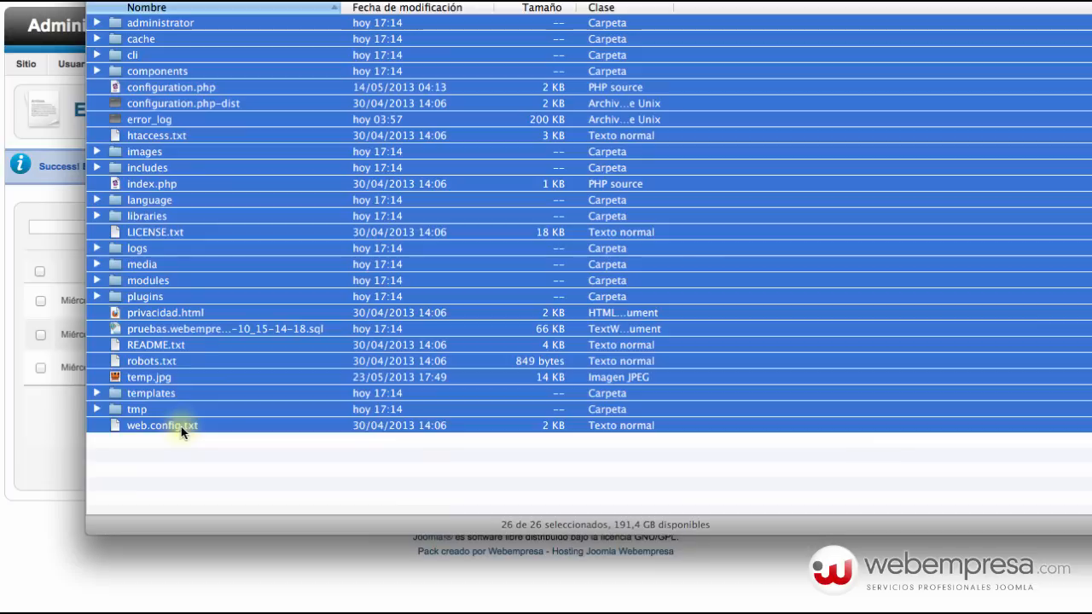
pyautogui.click(205, 493)
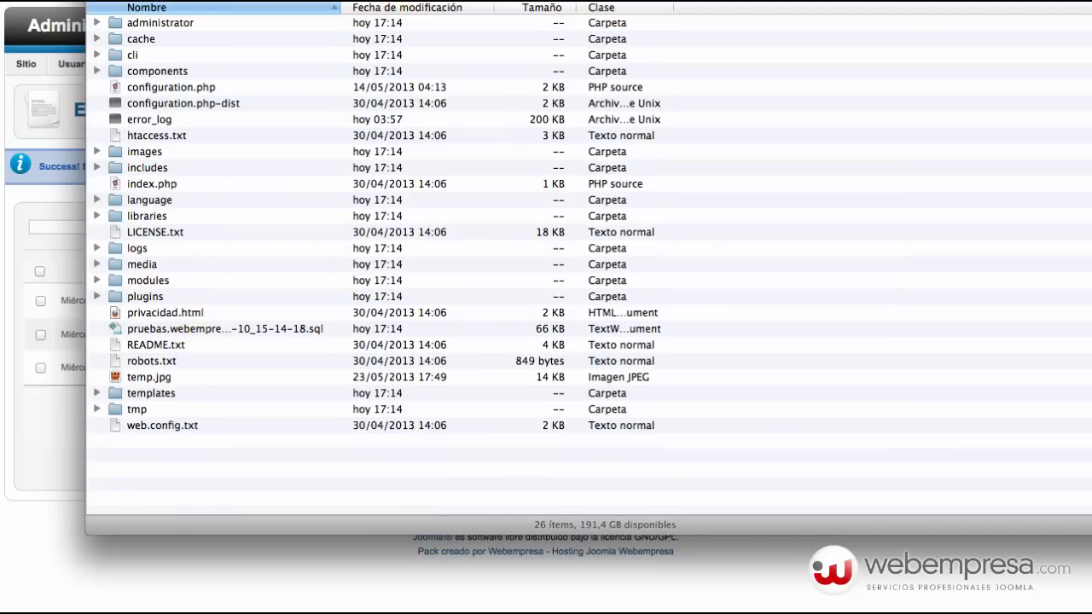
pyautogui.moveTo(341, 9); pyautogui.dragTo(591, 9)
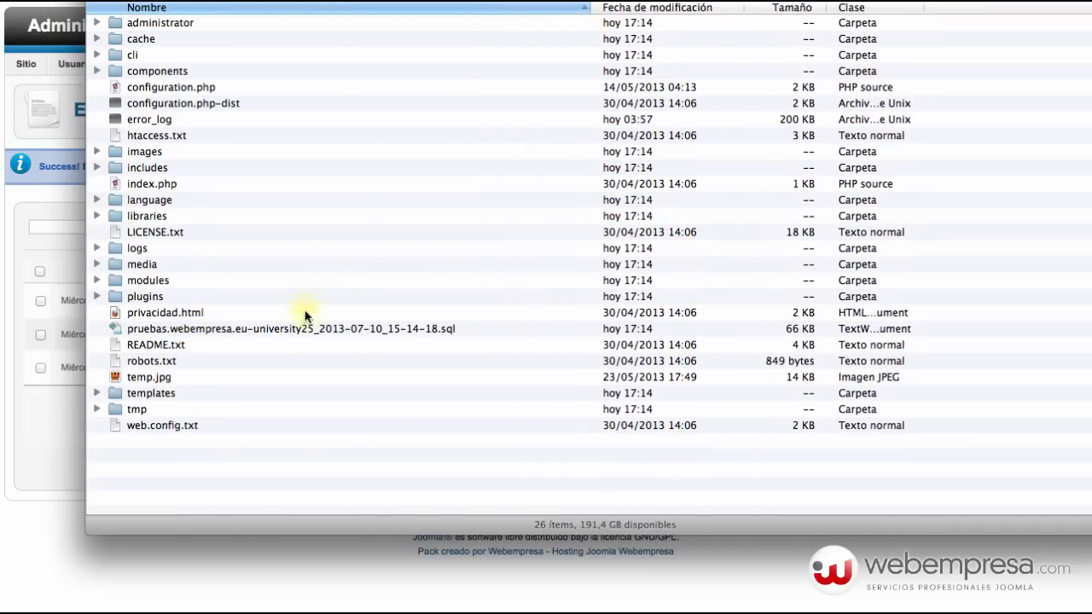
pyautogui.click(273, 328)
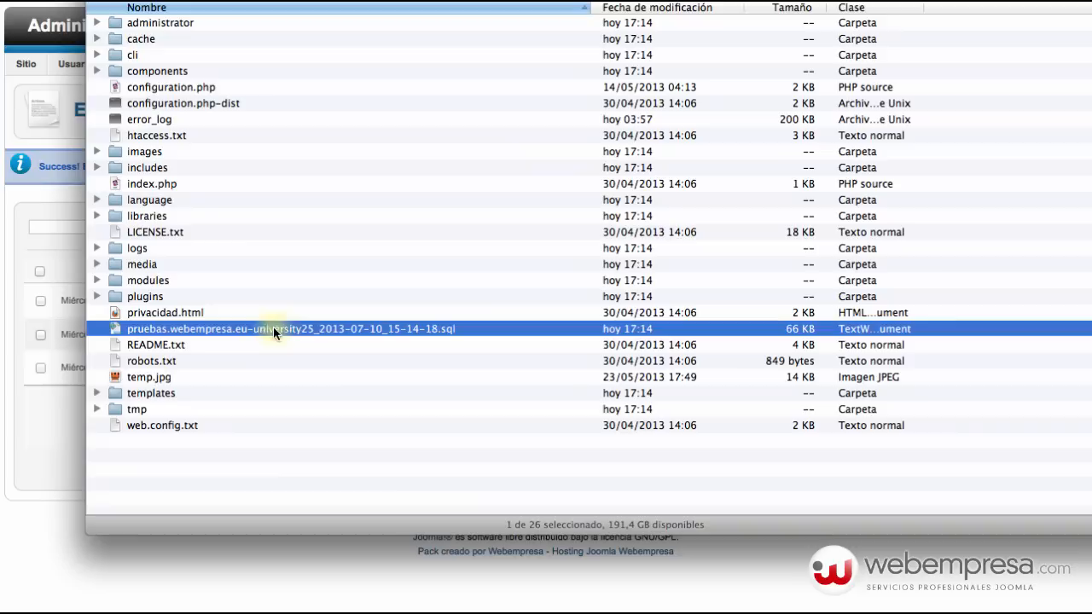
pyautogui.click(440, 345)
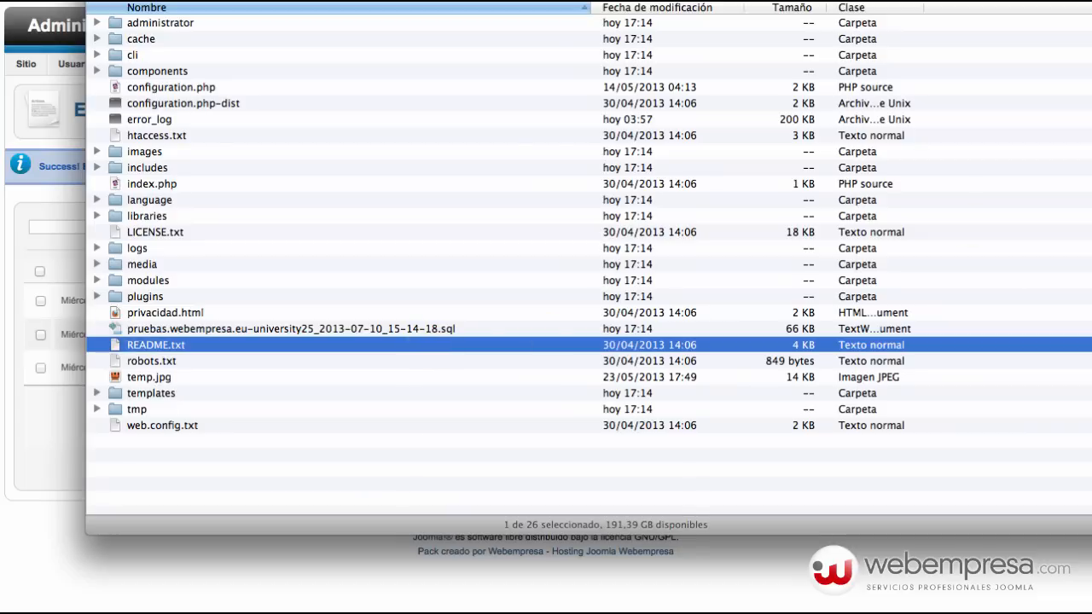
pyautogui.press('super+Tab')
pyautogui.press('super+Tab')
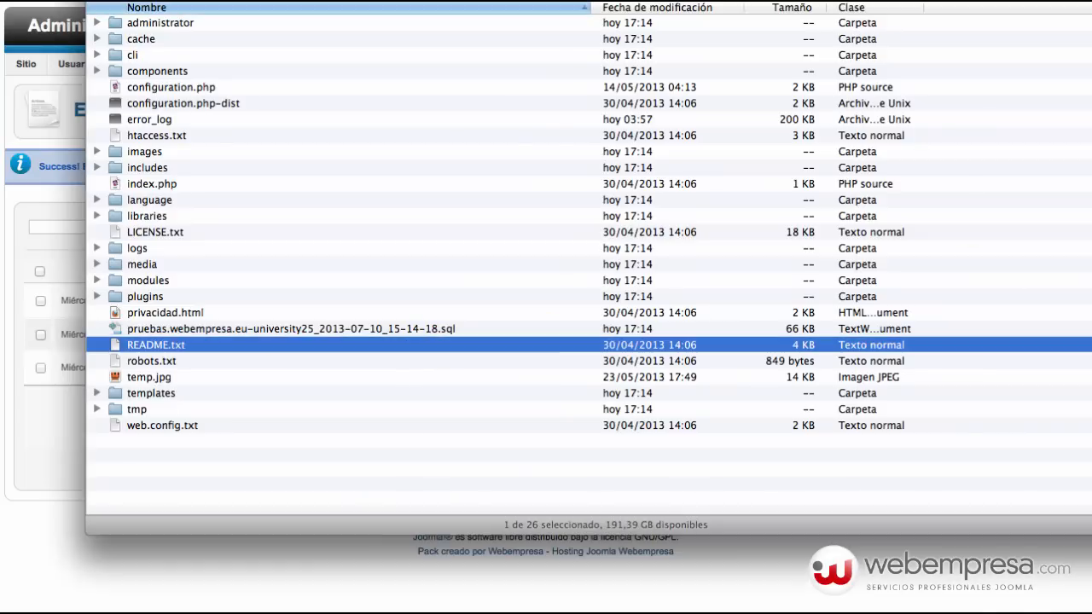
pyautogui.scroll(2, 307, 324)
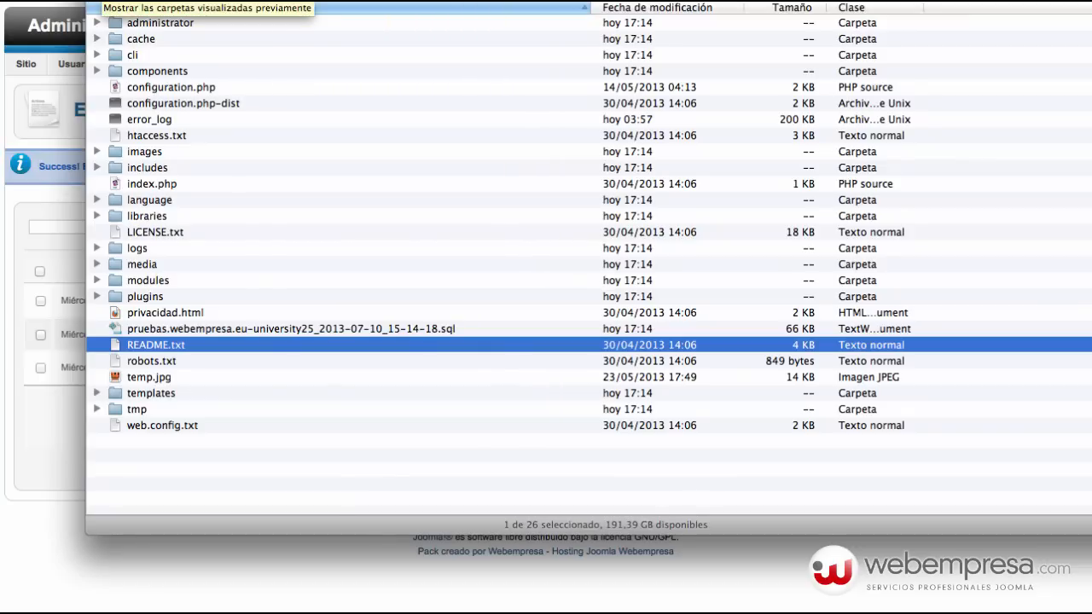
pyautogui.click(100, 2)
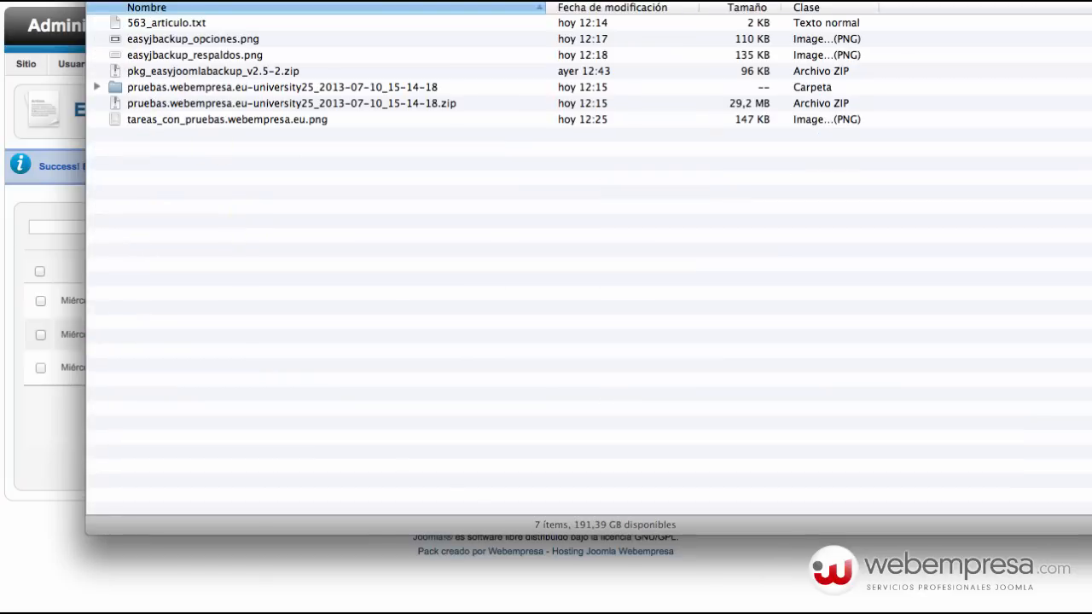
# Return to the Joomla backup page and tick the File Backup entry for deletion.
pyautogui.click(643, 590)
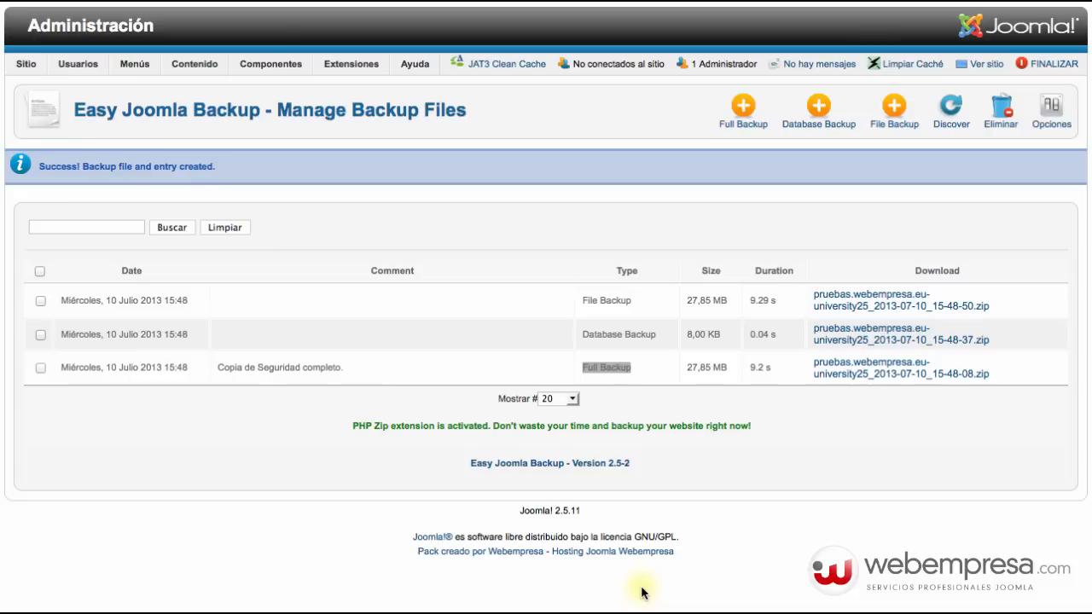
pyautogui.click(162, 595)
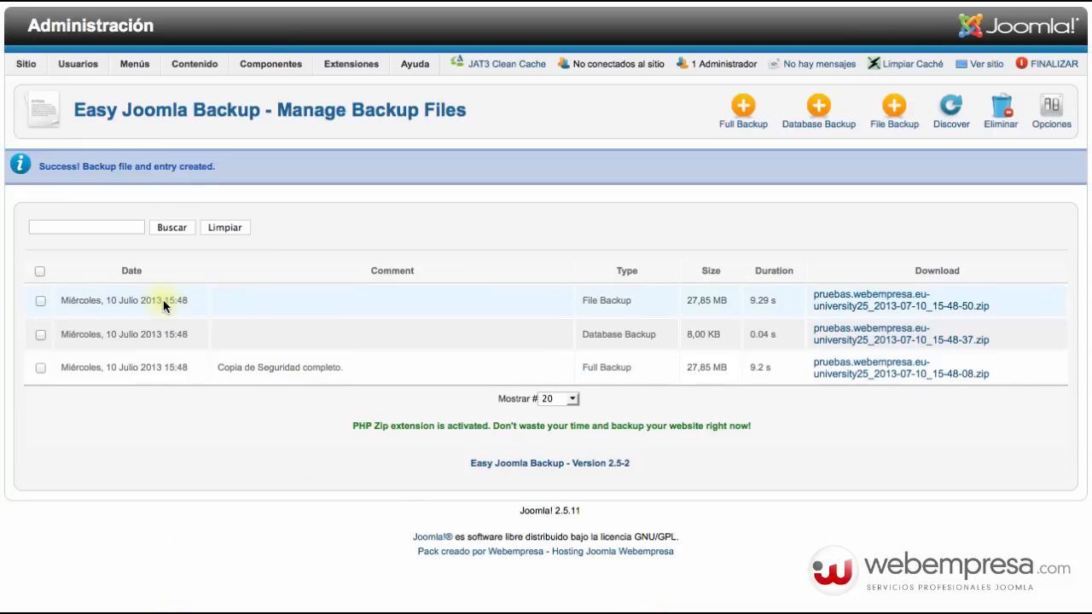
pyautogui.click(40, 302)
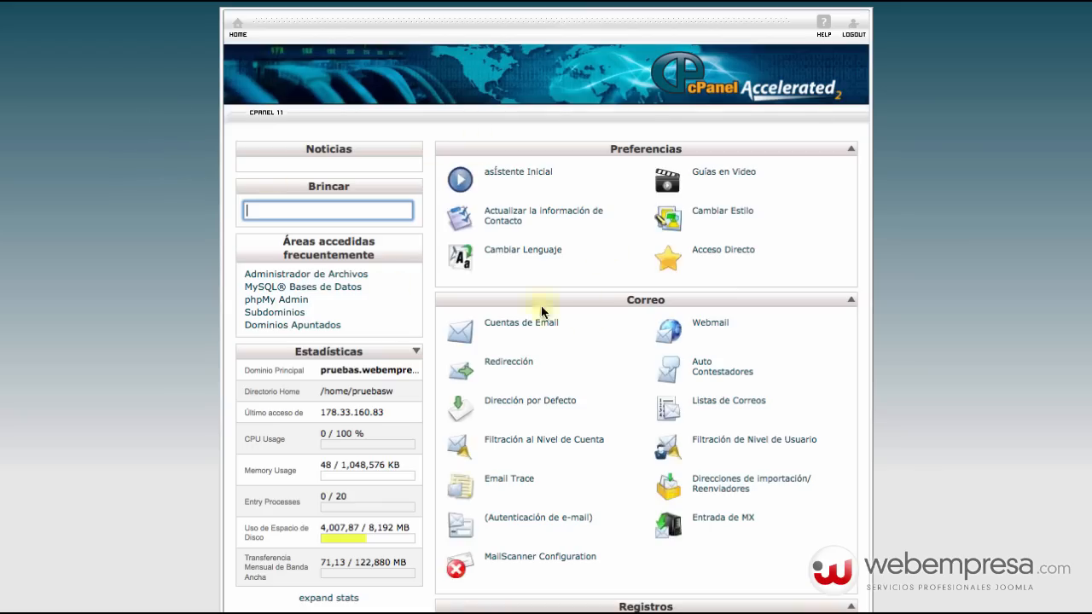
# Create a database named 'restart' (pruebasw_restart), then go back to the MySQL databases page.
pyautogui.scroll(-5, 597, 317)
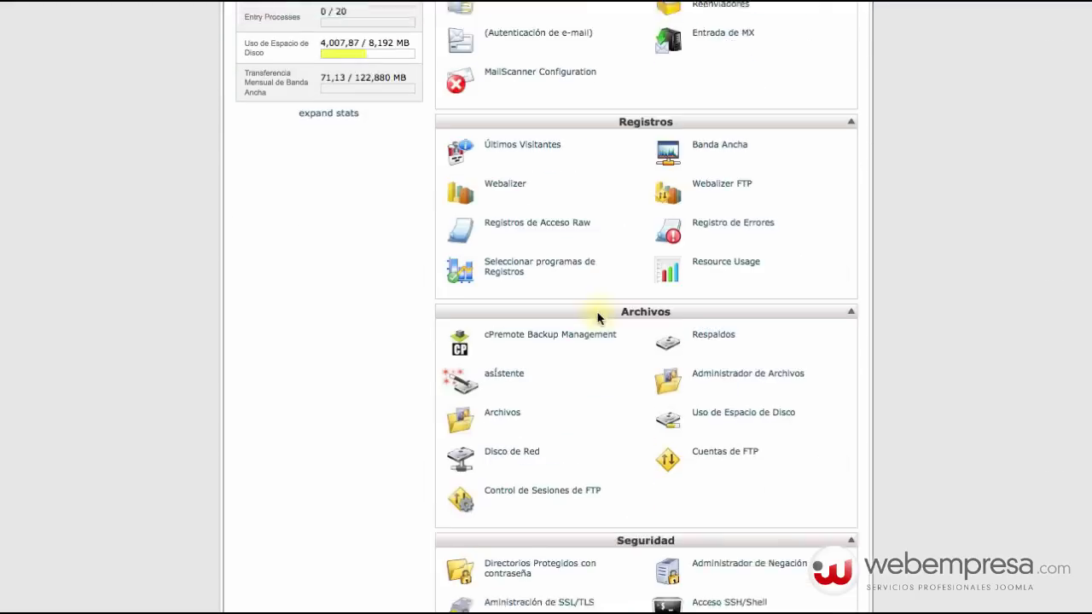
pyautogui.scroll(-6, 597, 317)
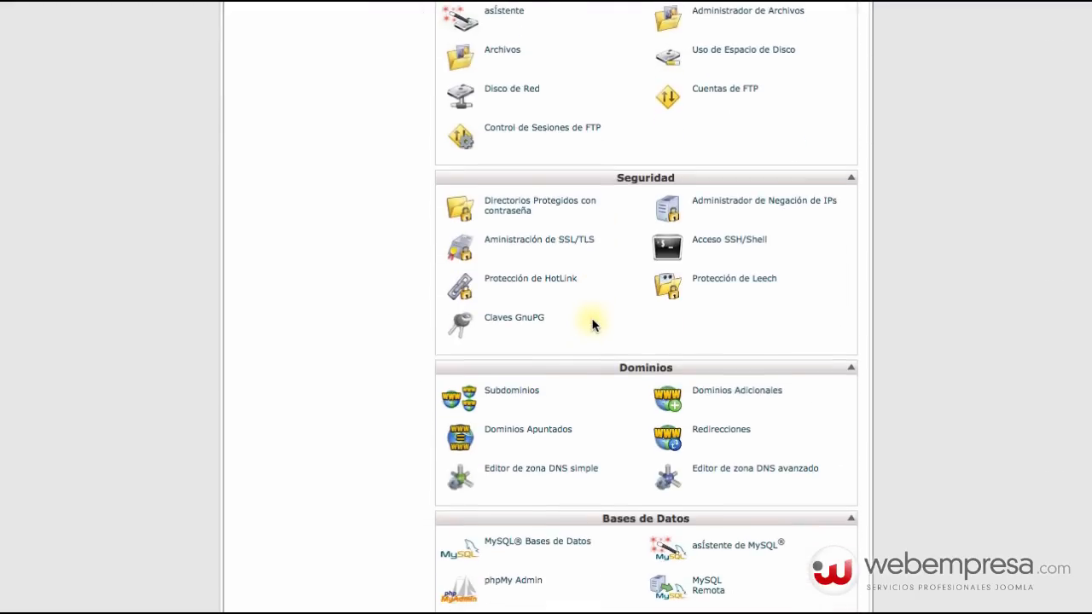
pyautogui.scroll(-4, 595, 324)
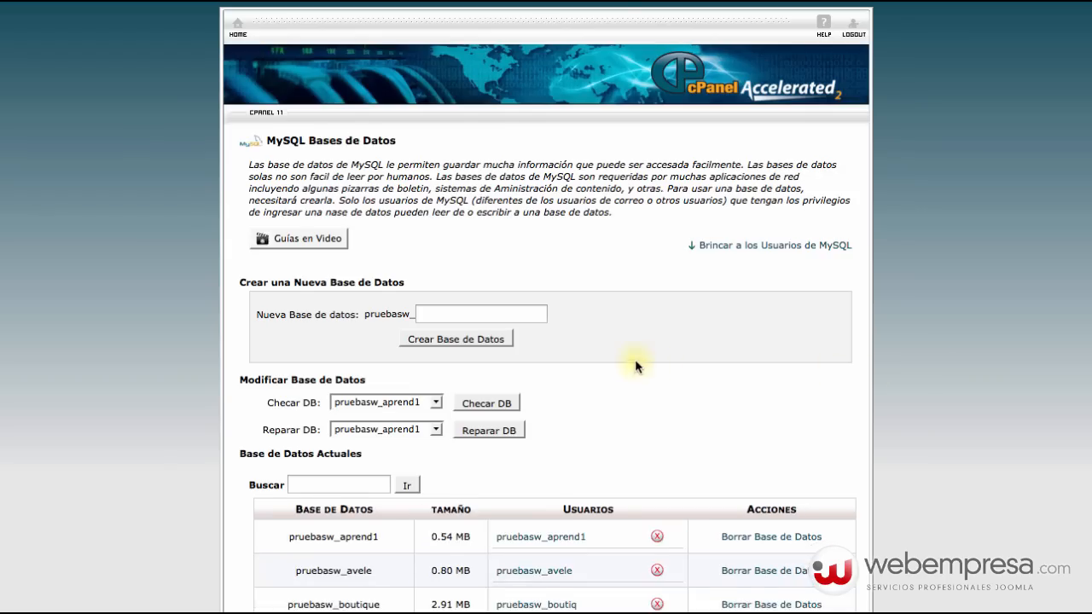
pyautogui.scroll(-3, 634, 359)
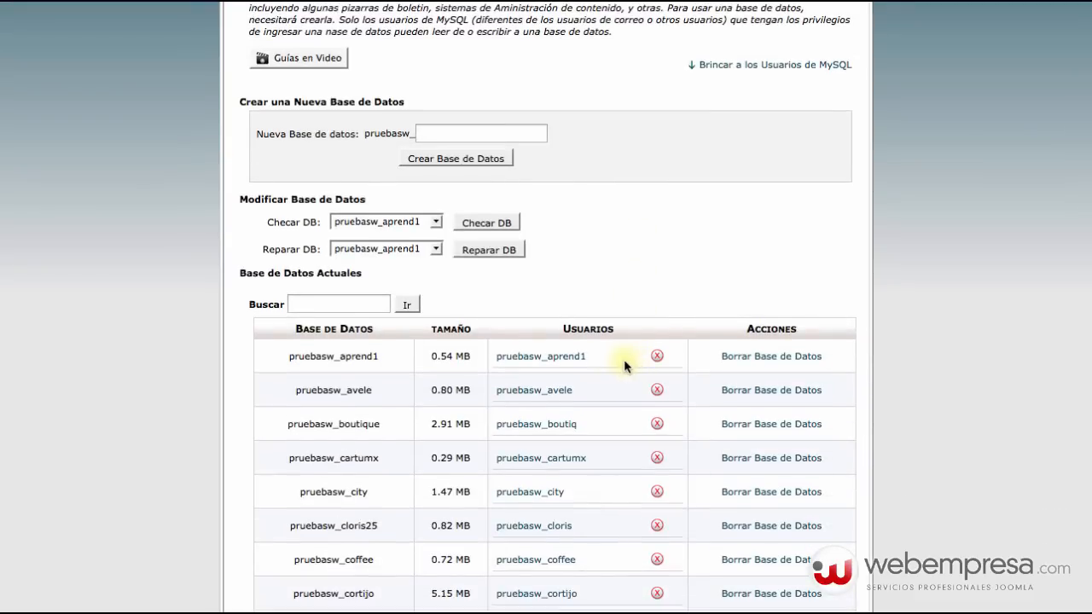
pyautogui.click(452, 133)
pyautogui.write('resta')
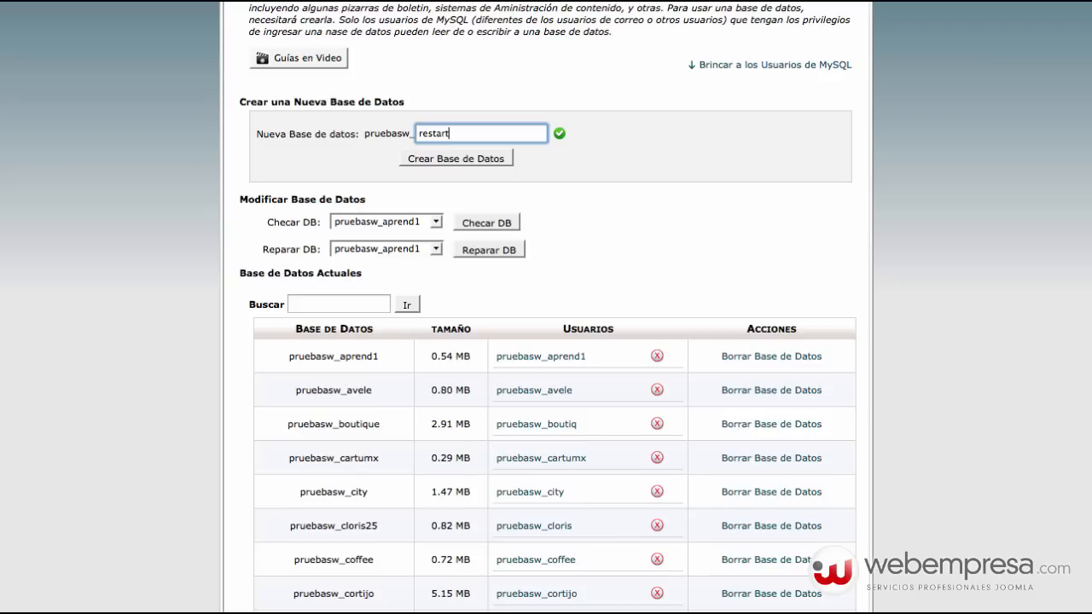
pyautogui.write('rt')
pyautogui.click(467, 159)
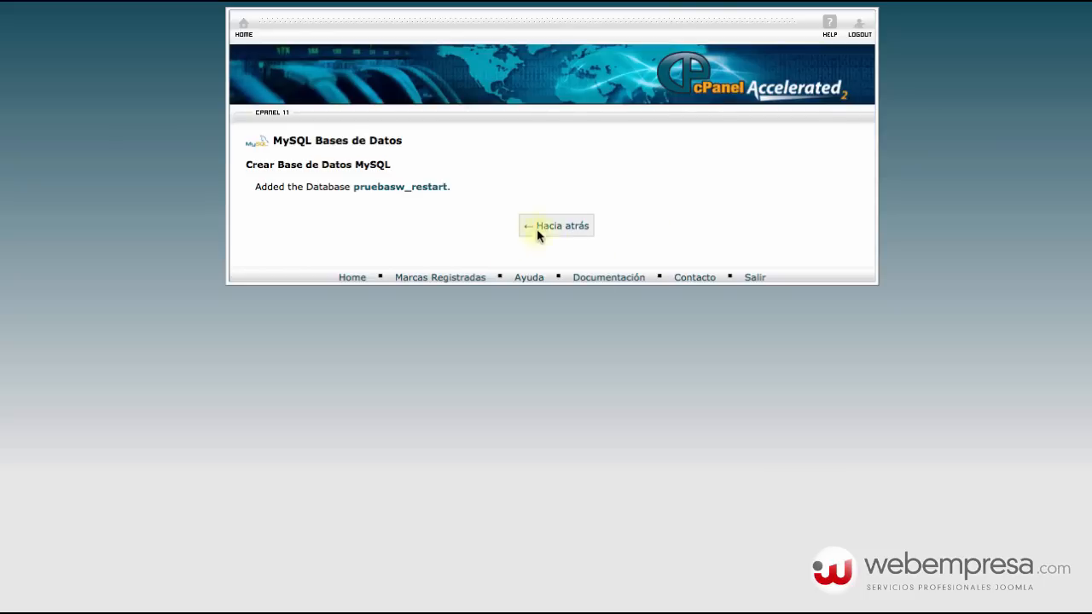
pyautogui.click(556, 226)
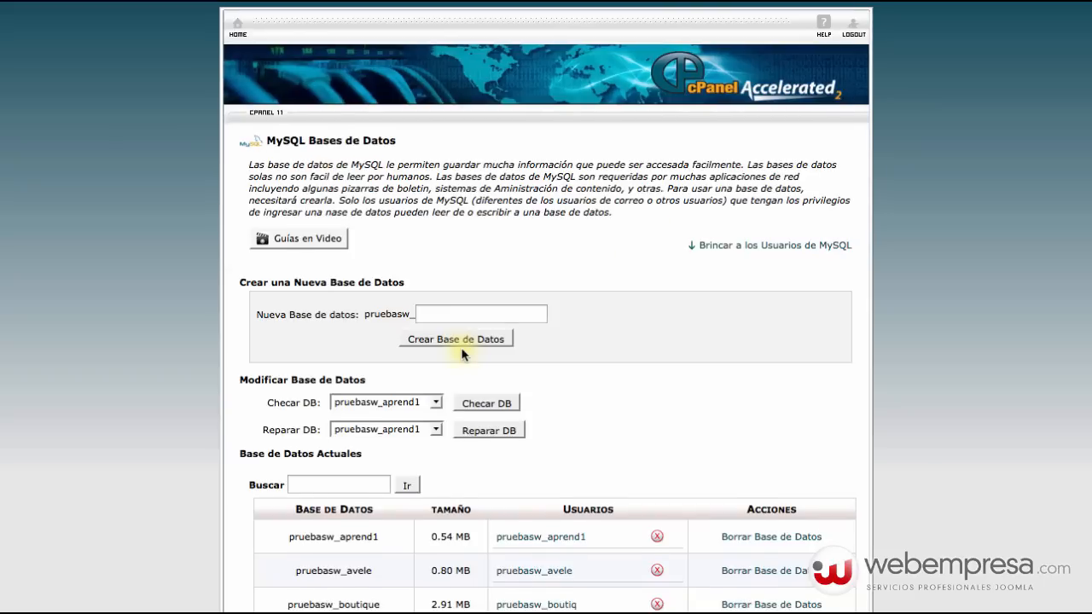
pyautogui.scroll(-6, 463, 354)
# Create the MySQL user 'restar', entering the account password twice.
pyautogui.click(441, 437)
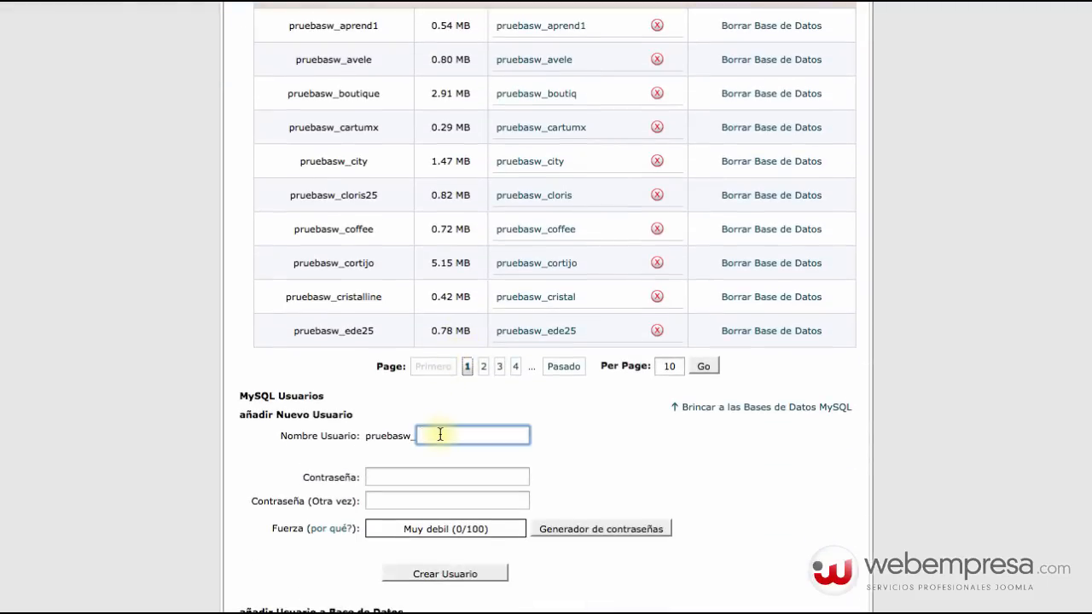
pyautogui.click(429, 477)
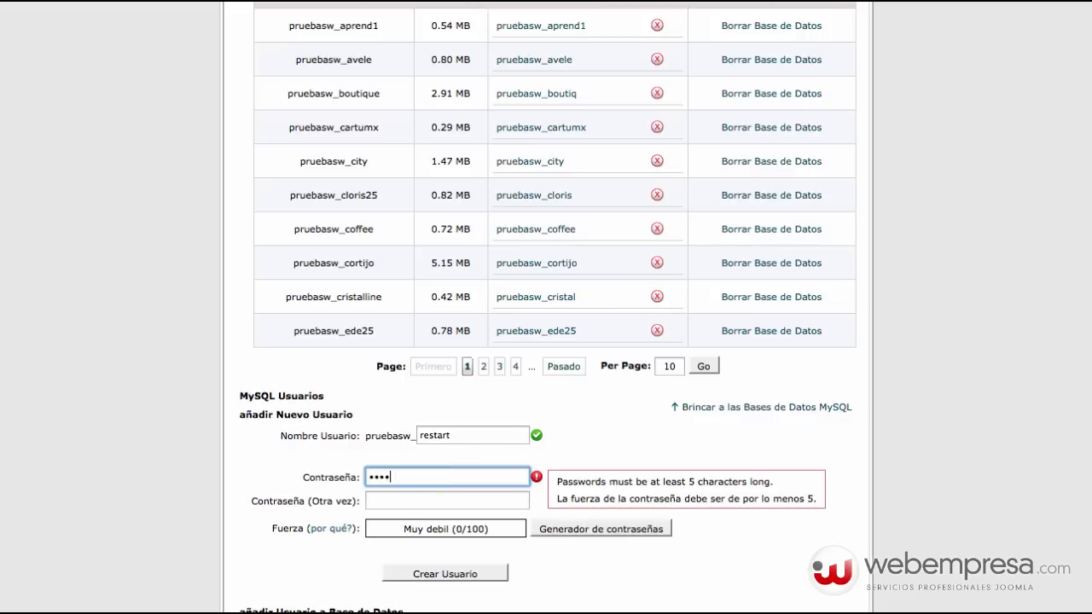
pyautogui.press('Tab')
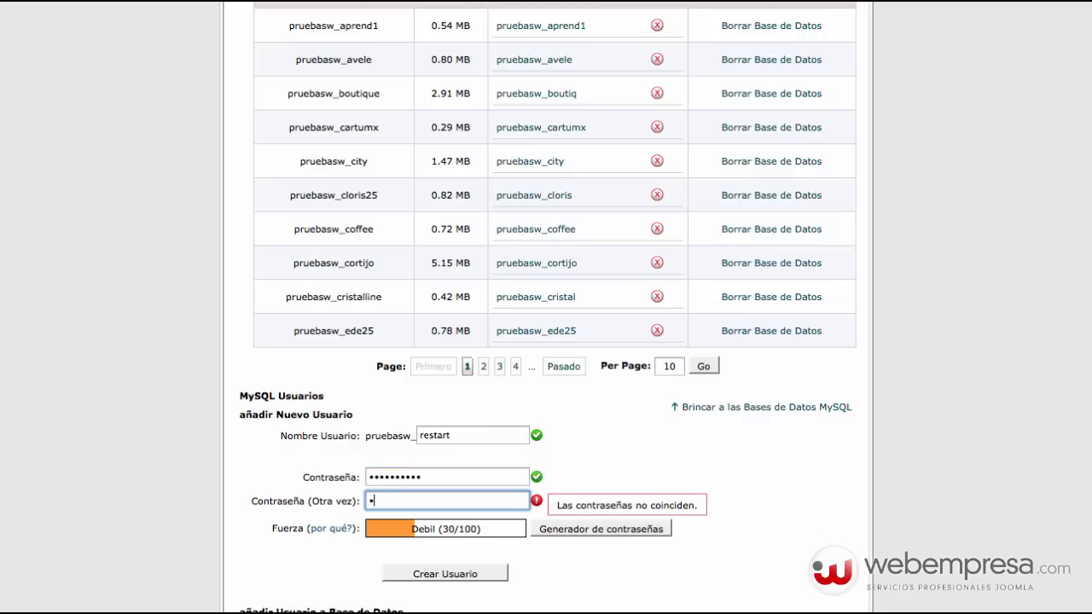
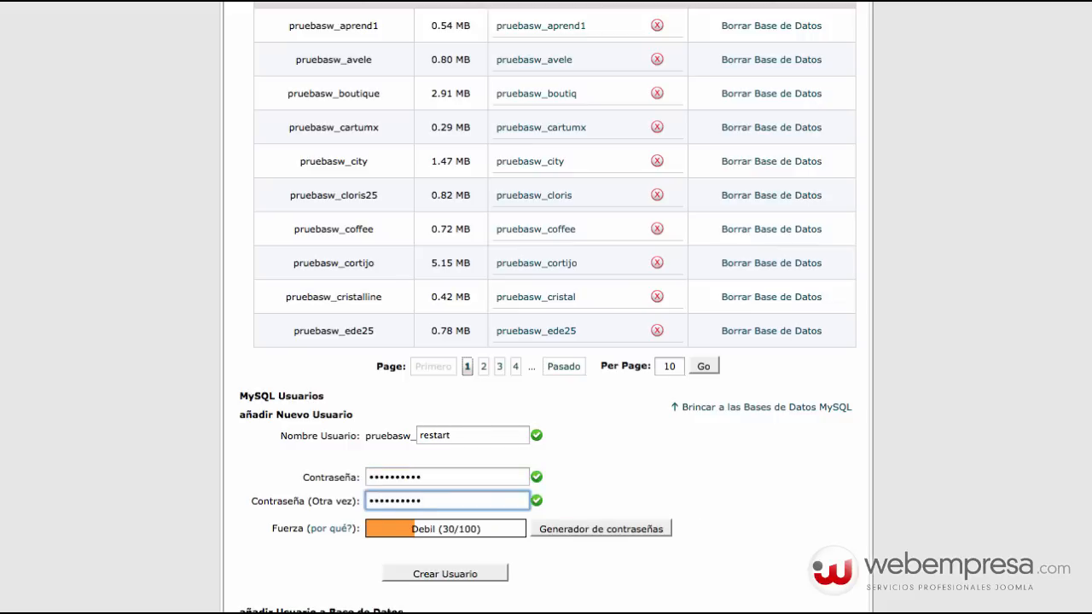
pyautogui.scroll(-1, 482, 509)
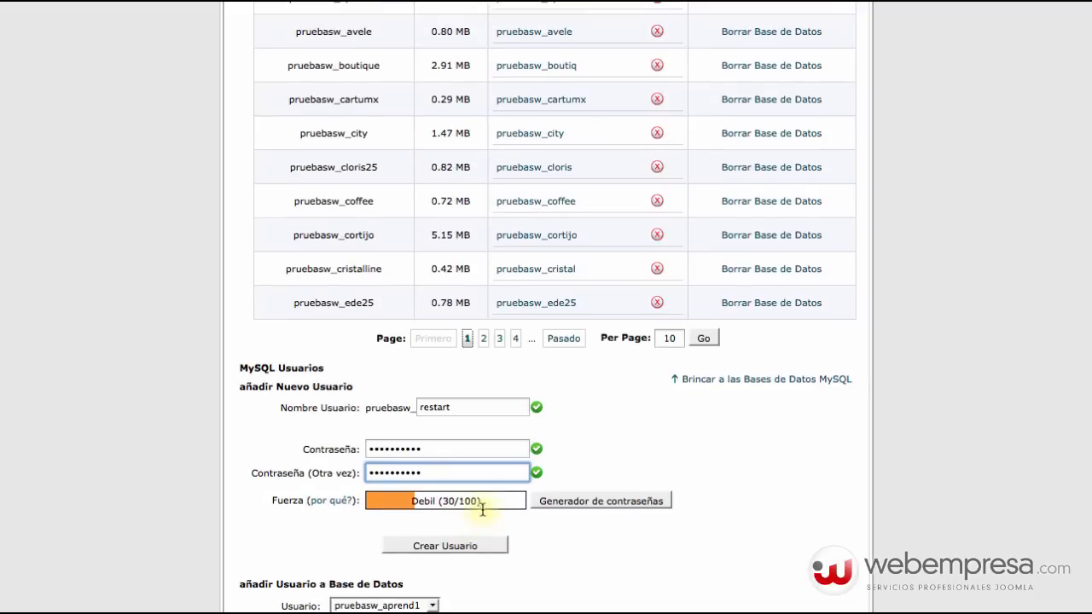
pyautogui.click(465, 548)
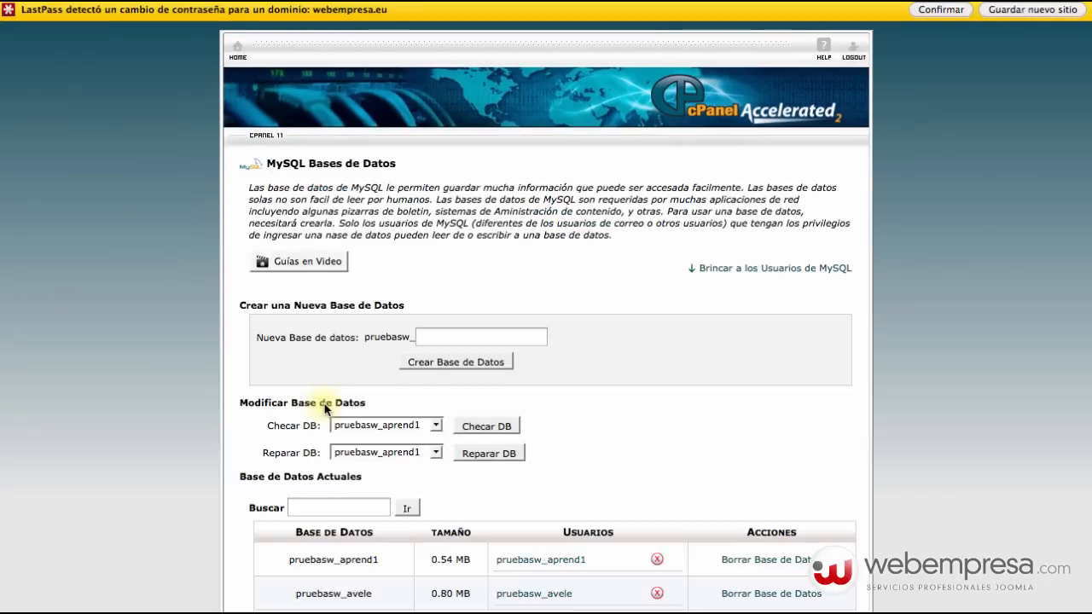
# Add user pruebasw_restart to the pruebasw_restart database and tick all privileges.
pyautogui.scroll(-7, 325, 406)
pyautogui.scroll(-3, 392, 444)
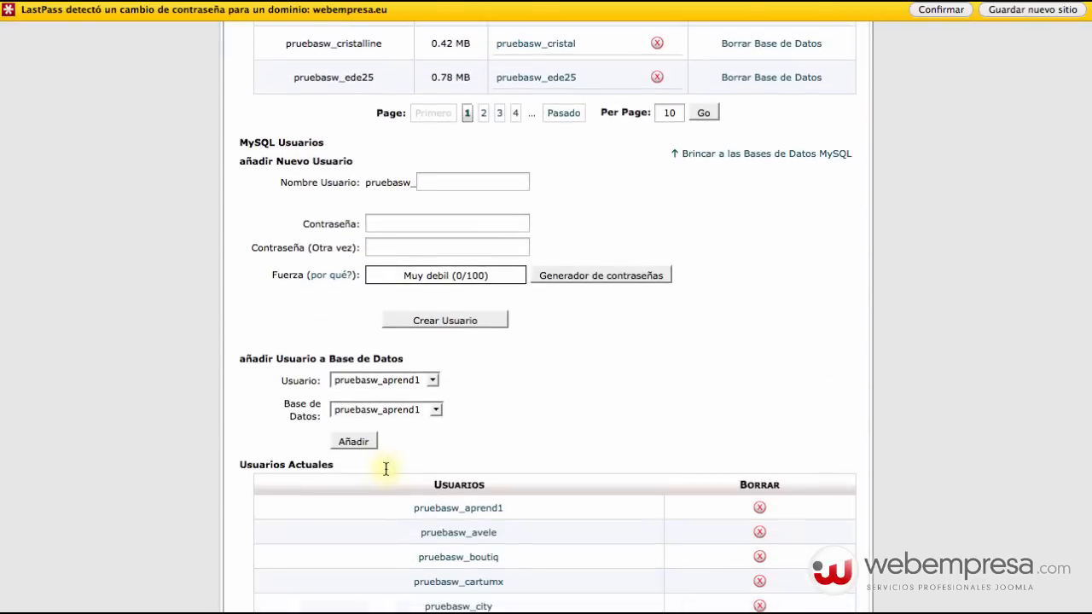
pyautogui.click(406, 378)
pyautogui.scroll(-10, 392, 503)
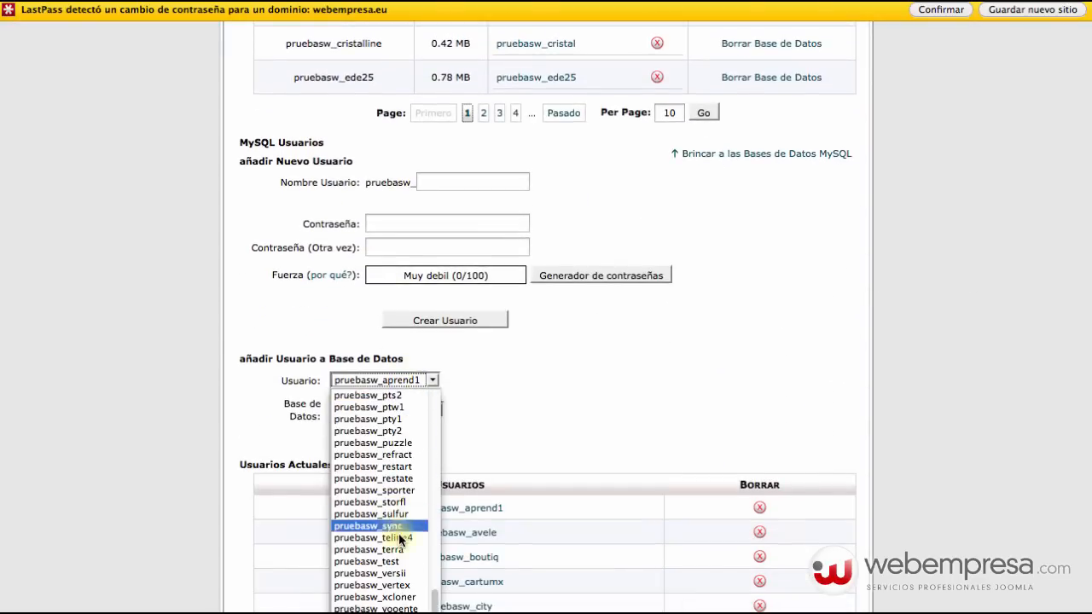
pyautogui.click(402, 467)
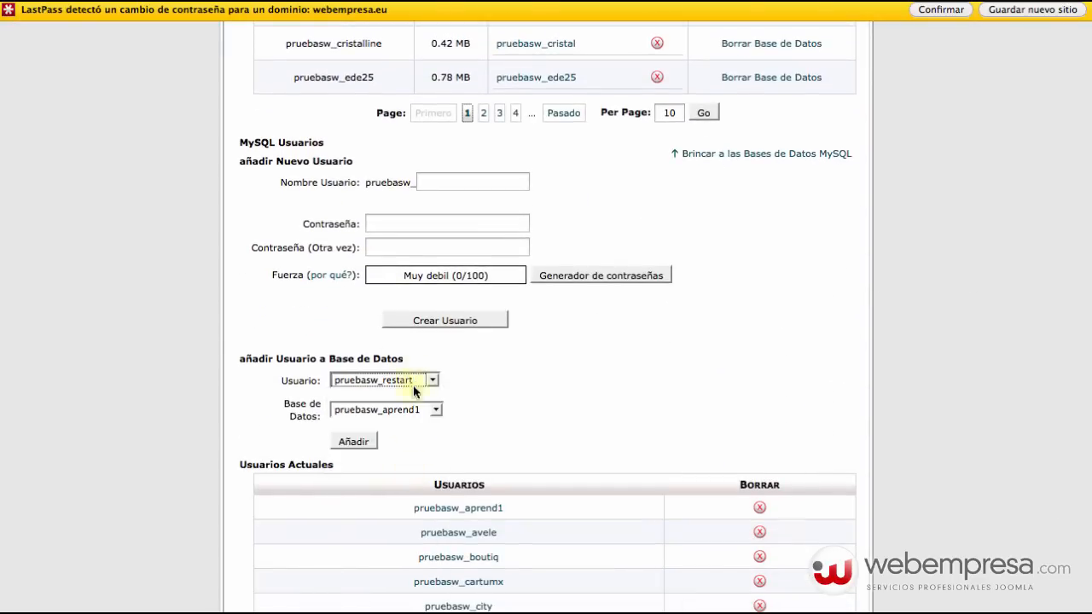
pyautogui.click(402, 410)
pyautogui.scroll(-10, 409, 542)
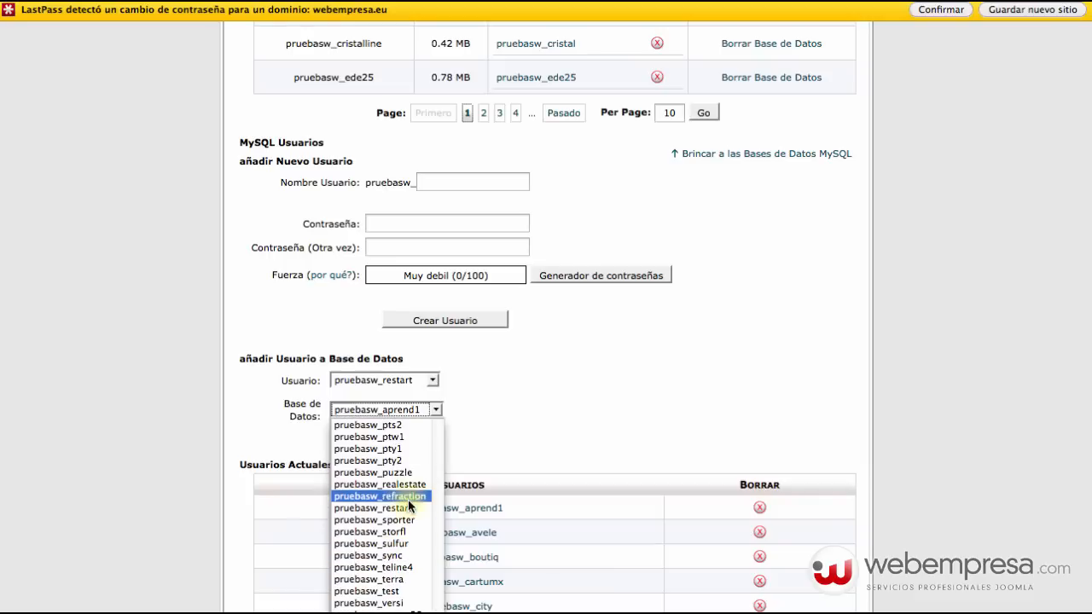
pyautogui.click(404, 507)
pyautogui.click(353, 441)
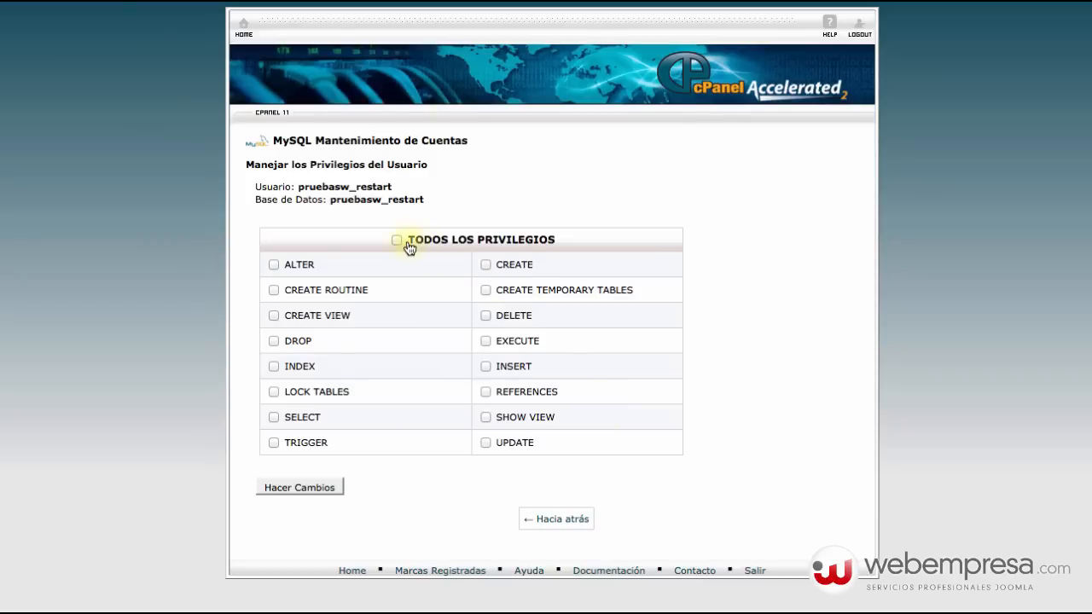
pyautogui.click(397, 240)
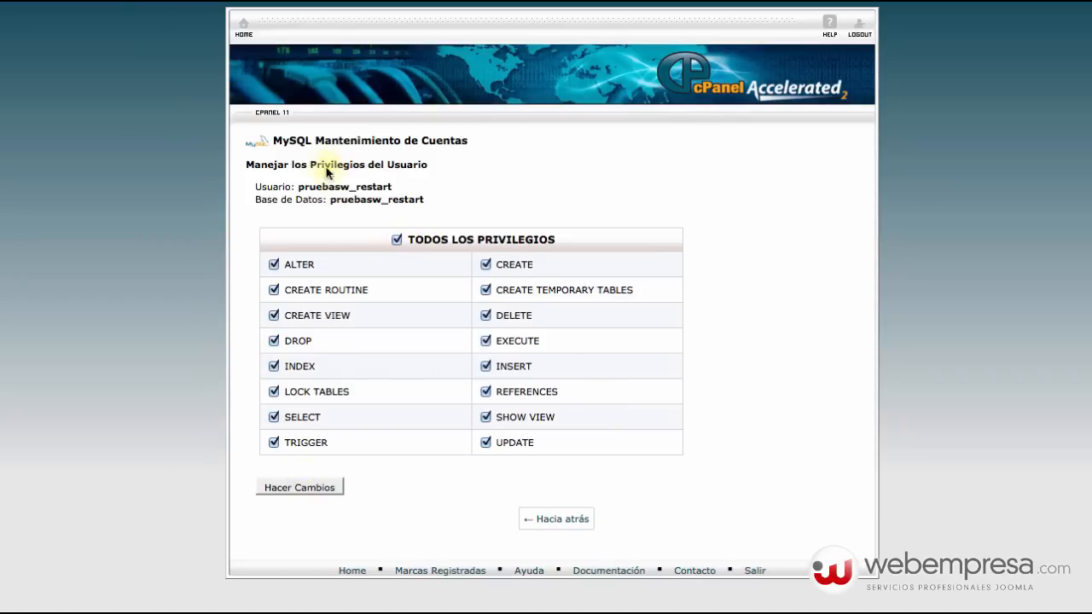
# Copy the username pruebasw_restart, save the privilege changes and return to MySQL databases.
pyautogui.moveTo(299, 187); pyautogui.dragTo(412, 193)
pyautogui.press('super+Tab')
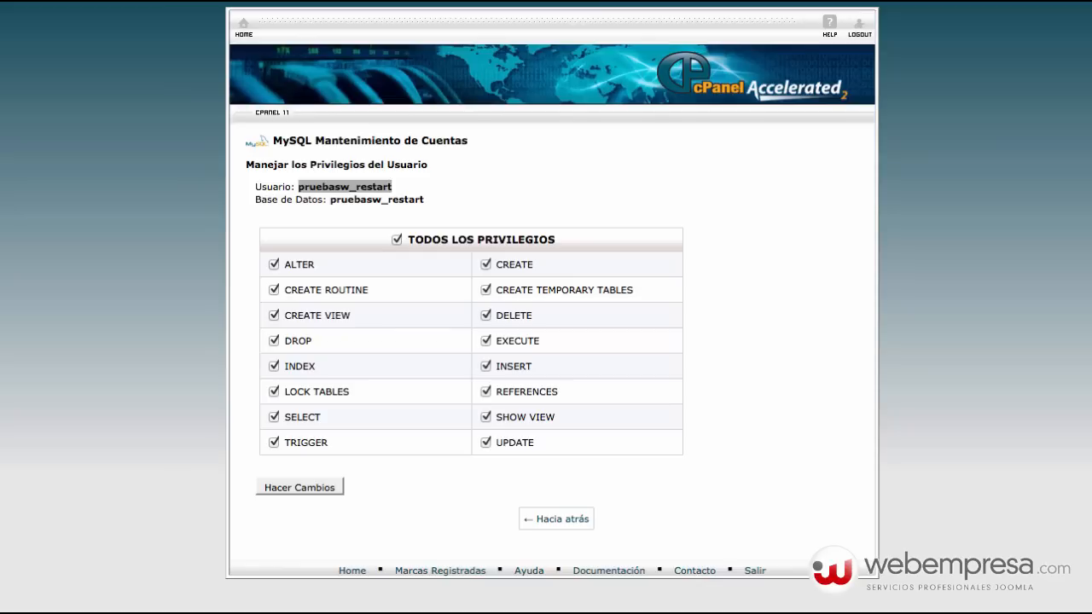
pyautogui.click(706, 310)
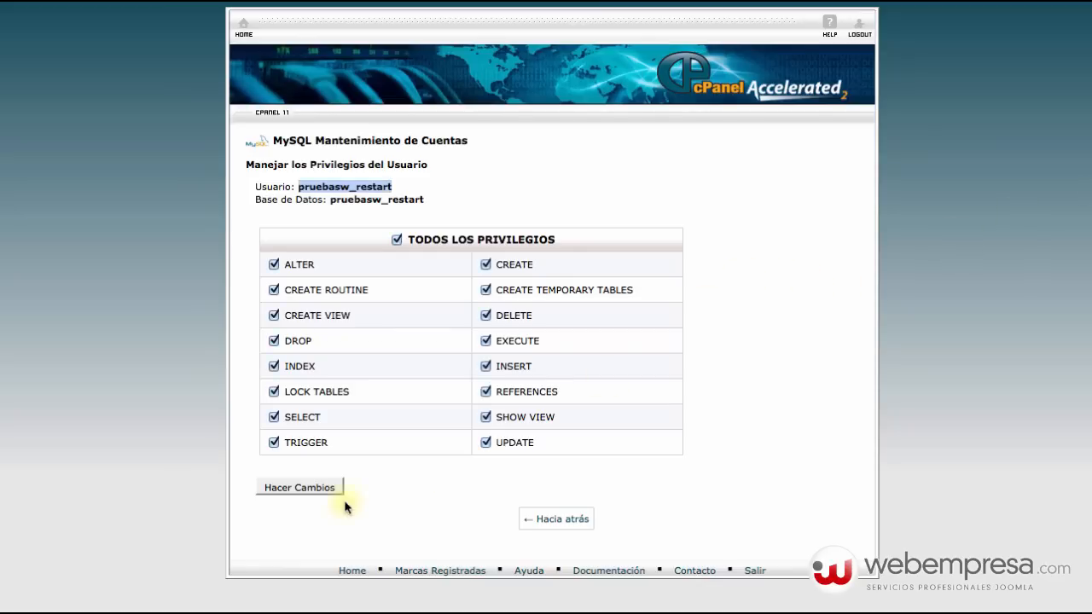
pyautogui.click(312, 493)
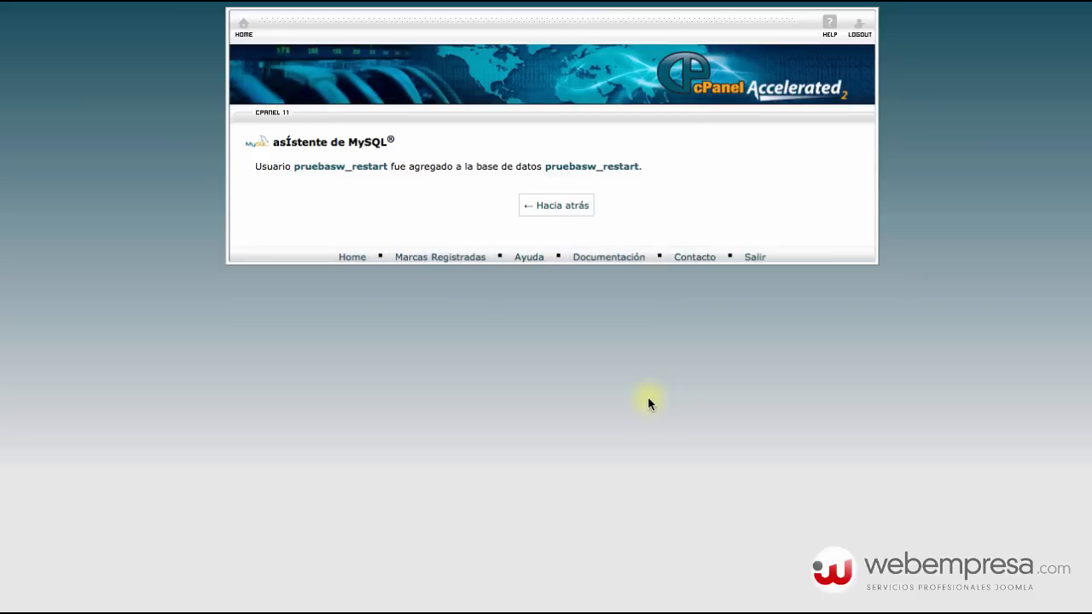
pyautogui.click(584, 211)
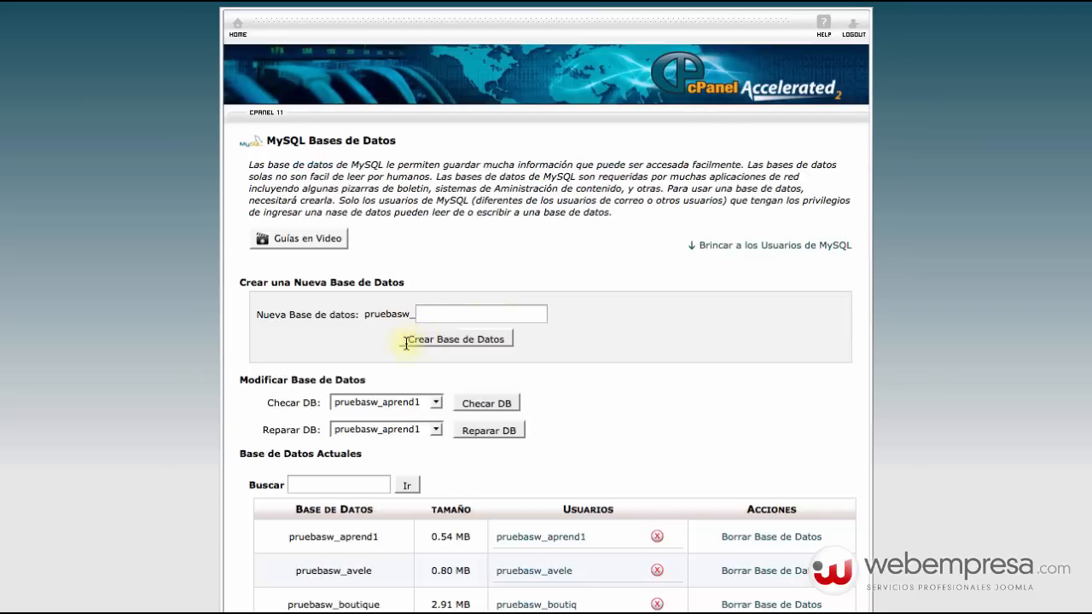
# Go back to the cPanel home page and open the File Manager.
pyautogui.click(237, 26)
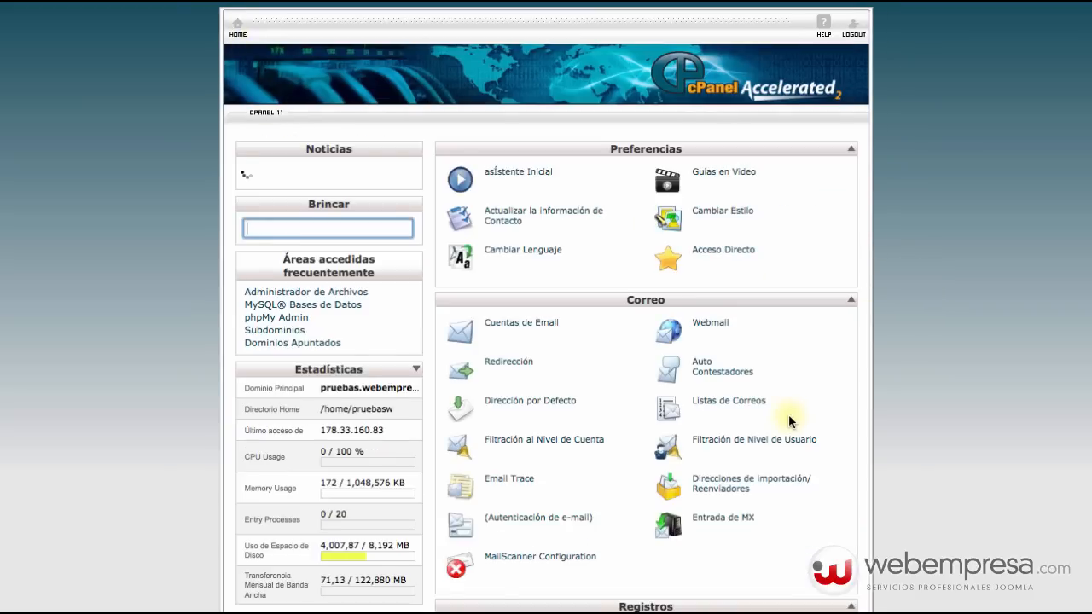
pyautogui.scroll(-5, 788, 414)
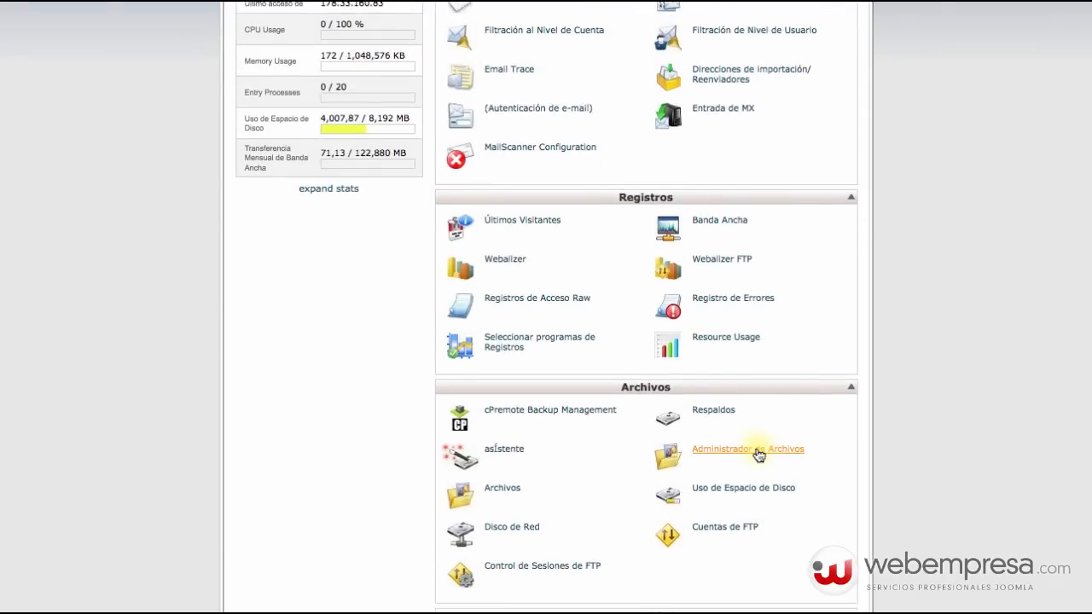
pyautogui.click(758, 453)
pyautogui.click(548, 480)
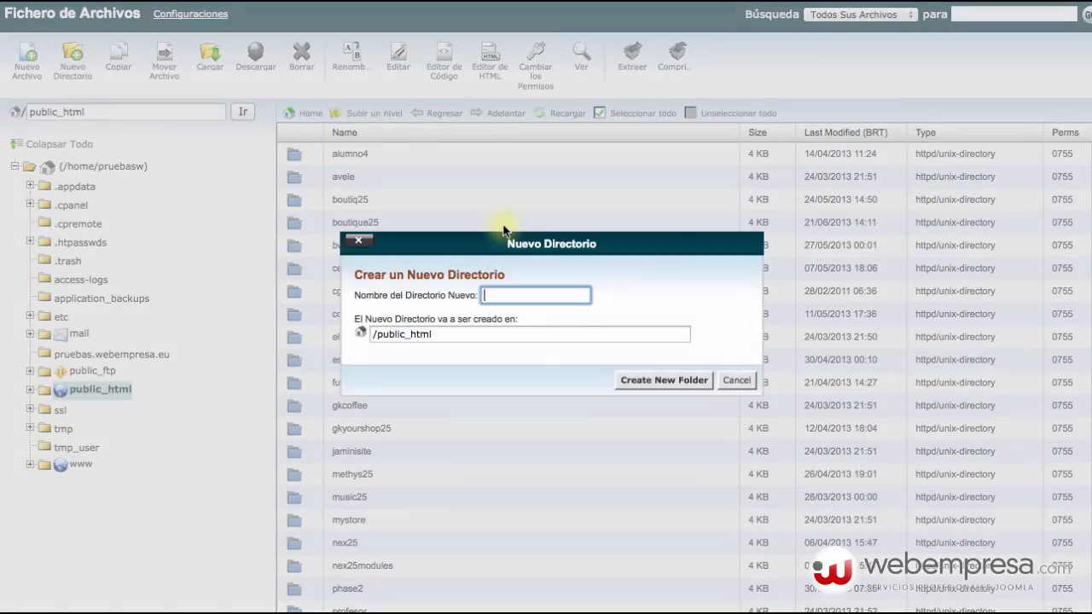
# Create a restauracion_web folder in public_html and open it.
pyautogui.write('restauracion_web')
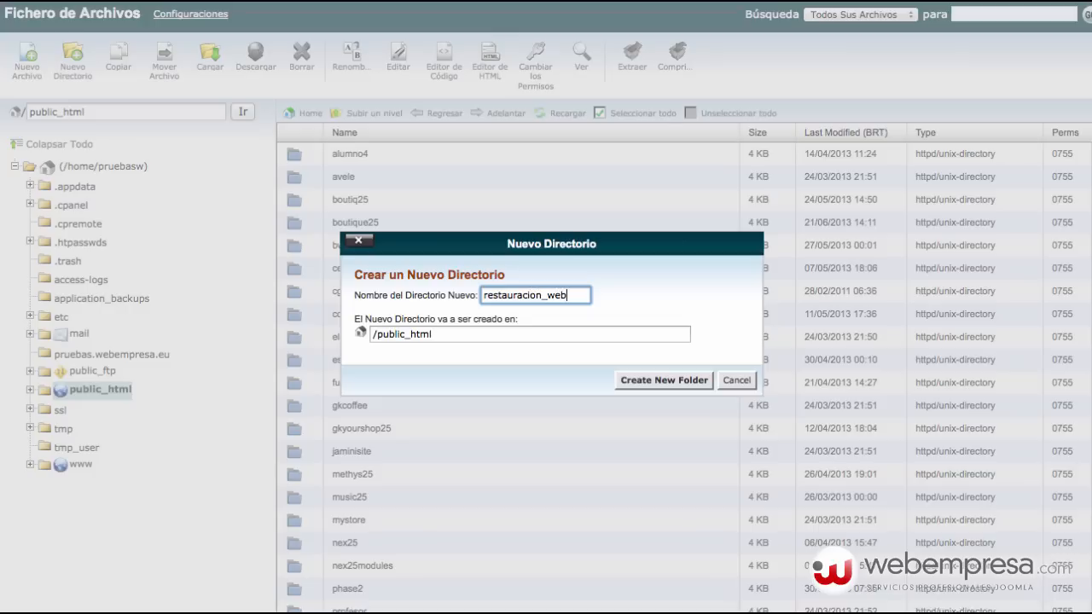
pyautogui.click(658, 380)
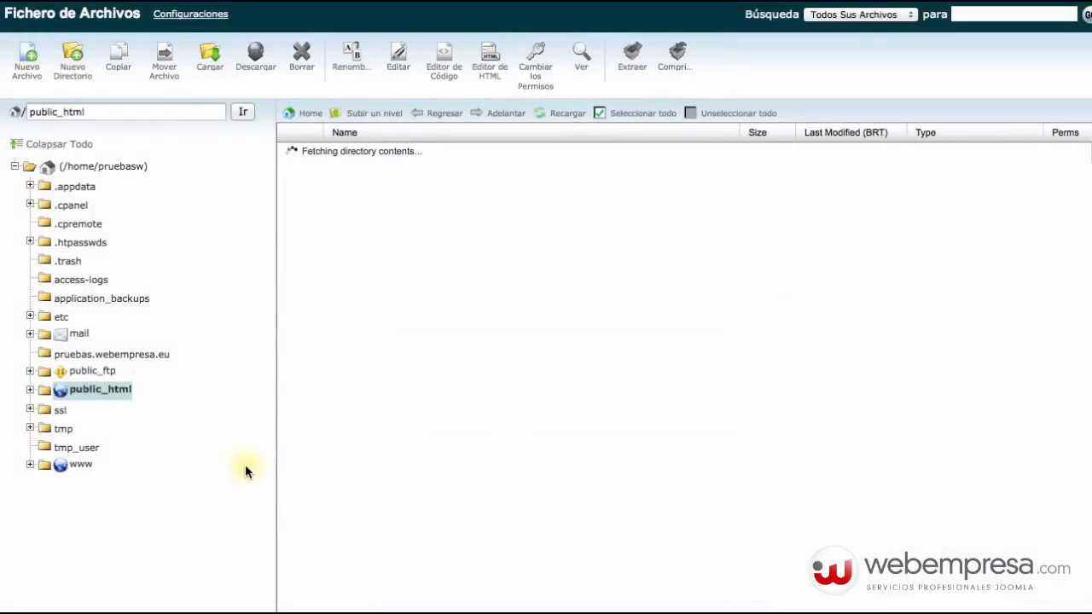
pyautogui.scroll(-10, 413, 401)
pyautogui.scroll(-1, 414, 401)
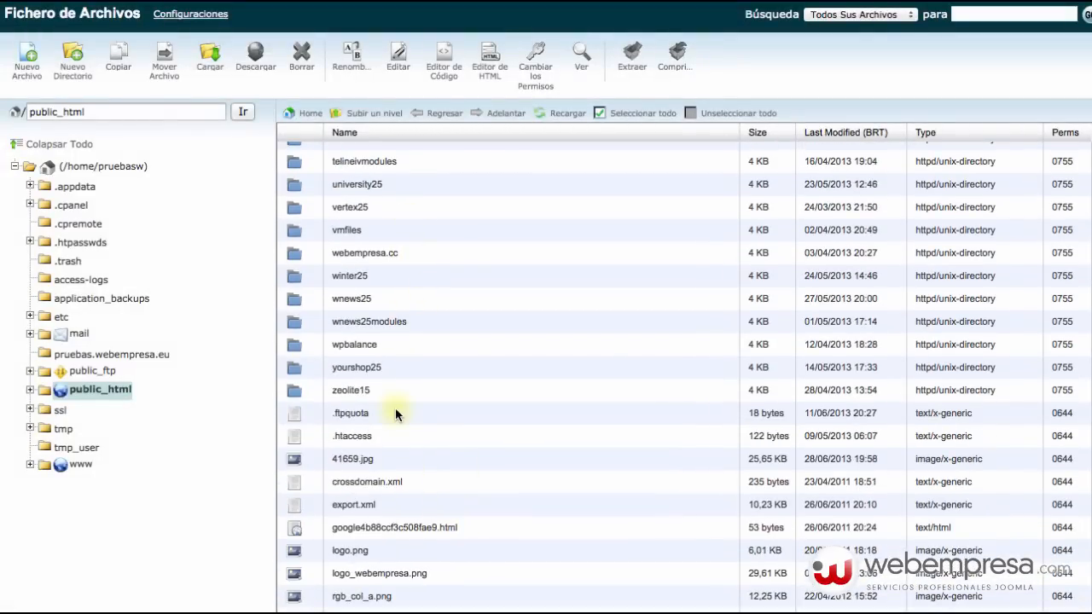
pyautogui.scroll(1, 395, 407)
pyautogui.scroll(9, 409, 357)
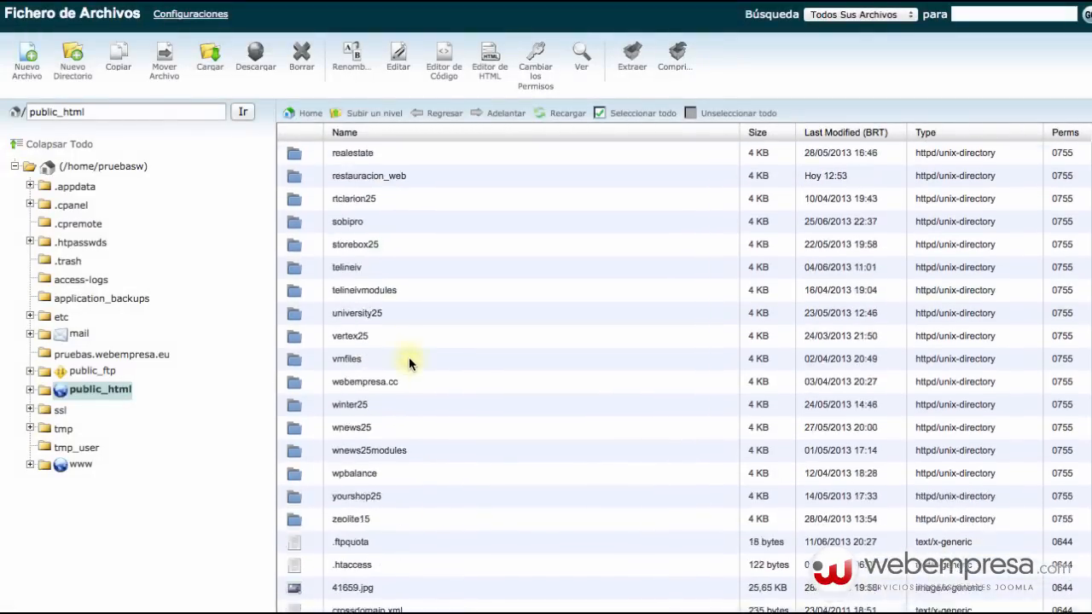
pyautogui.doubleClick(415, 265)
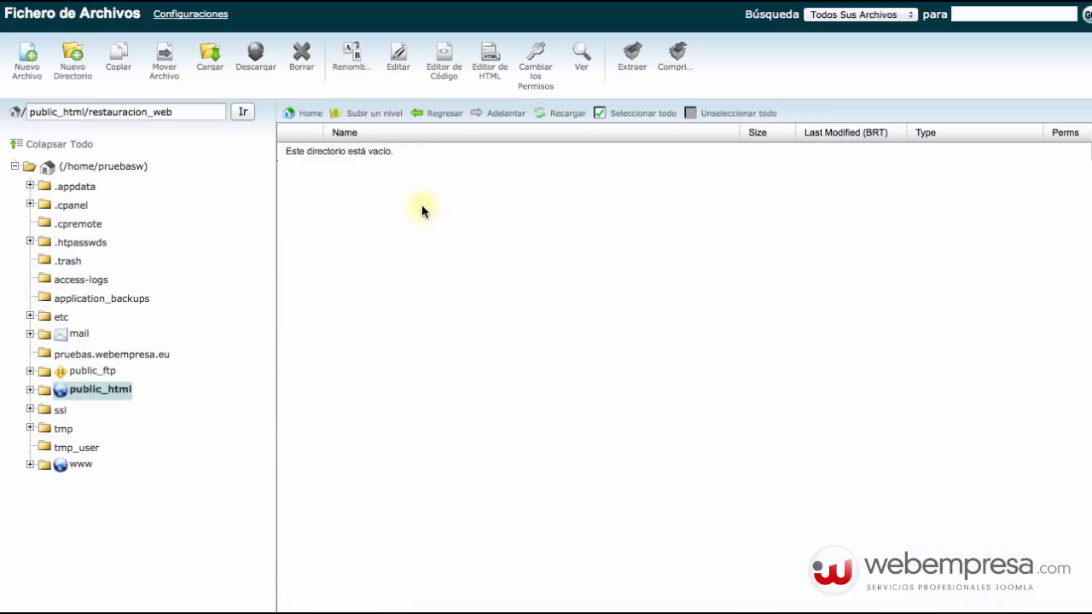
# In the extracted backup folder, compress all 25 site items except the .sql dump.
pyautogui.press('super+Tab')
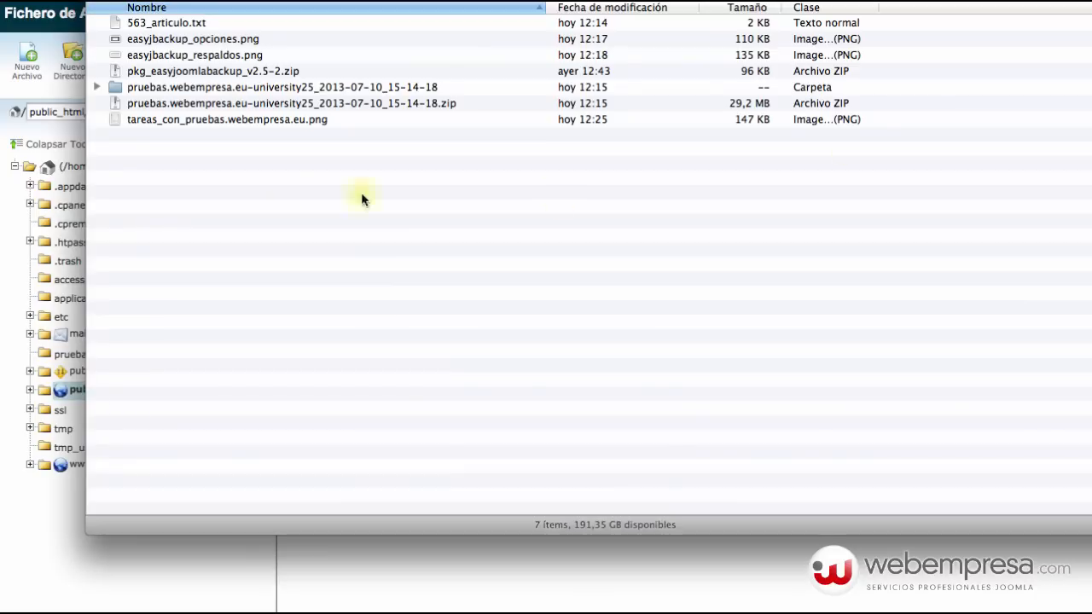
pyautogui.doubleClick(178, 90)
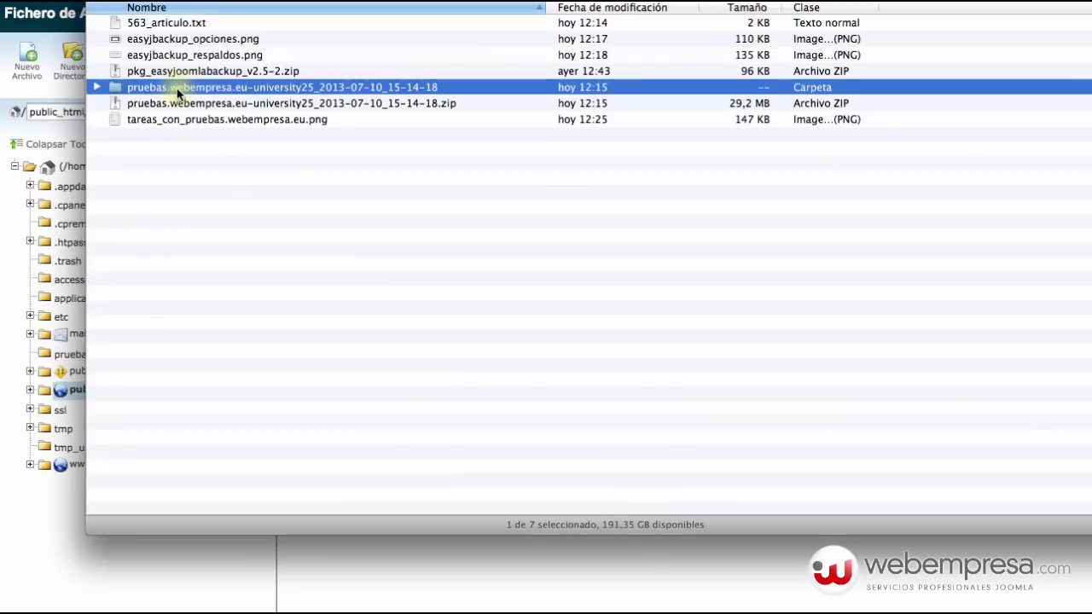
pyautogui.click(170, 25)
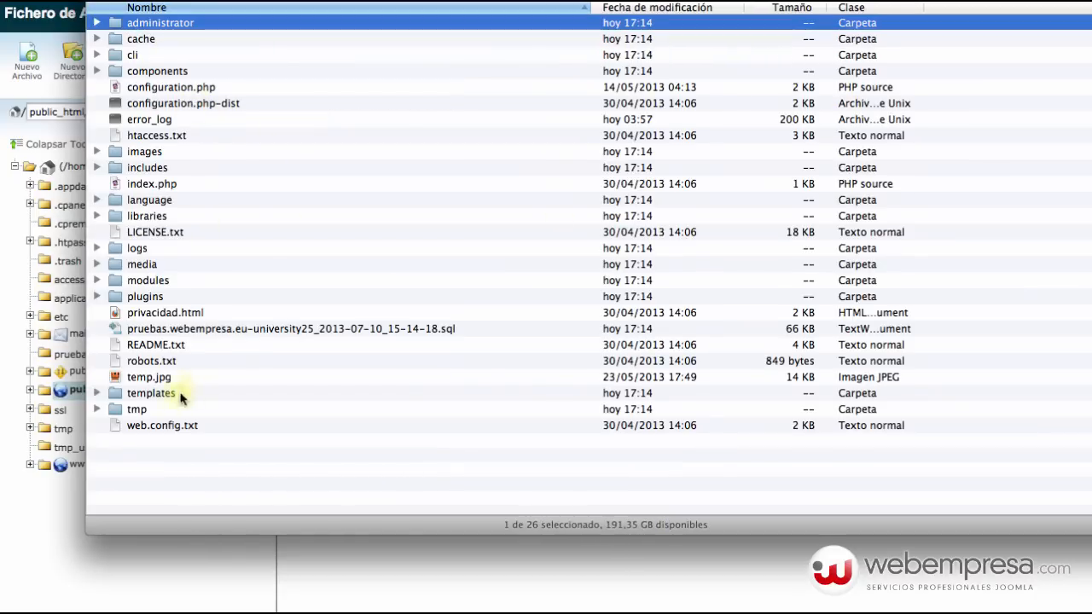
pyautogui.keyDown('shift'); pyautogui.click(168, 423); pyautogui.keyUp('shift')
pyautogui.keyDown('super'); pyautogui.click(205, 334); pyautogui.keyUp('super')
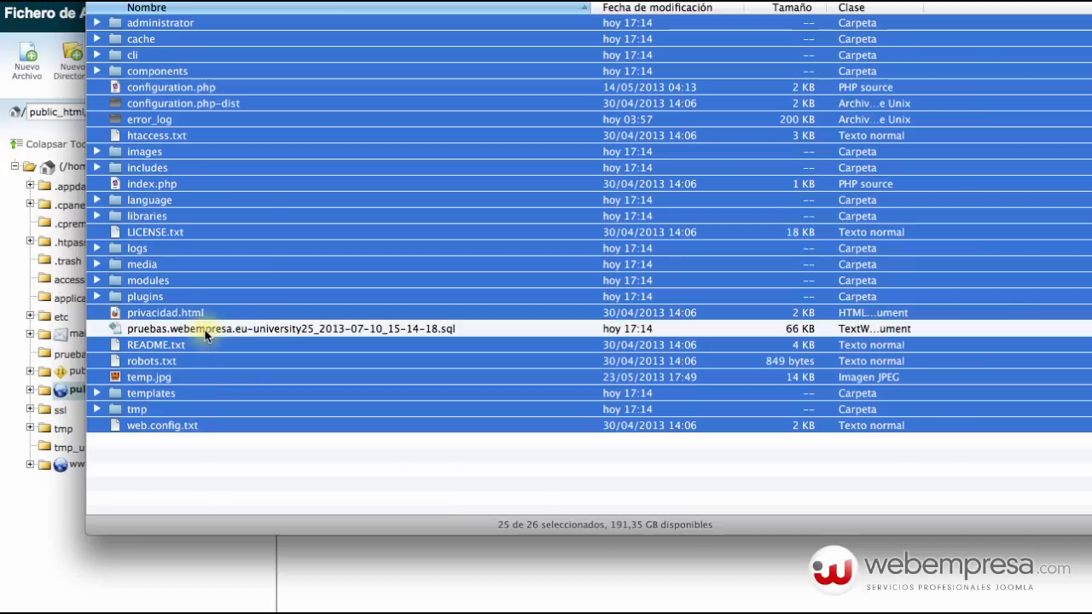
pyautogui.rightClick(197, 362)
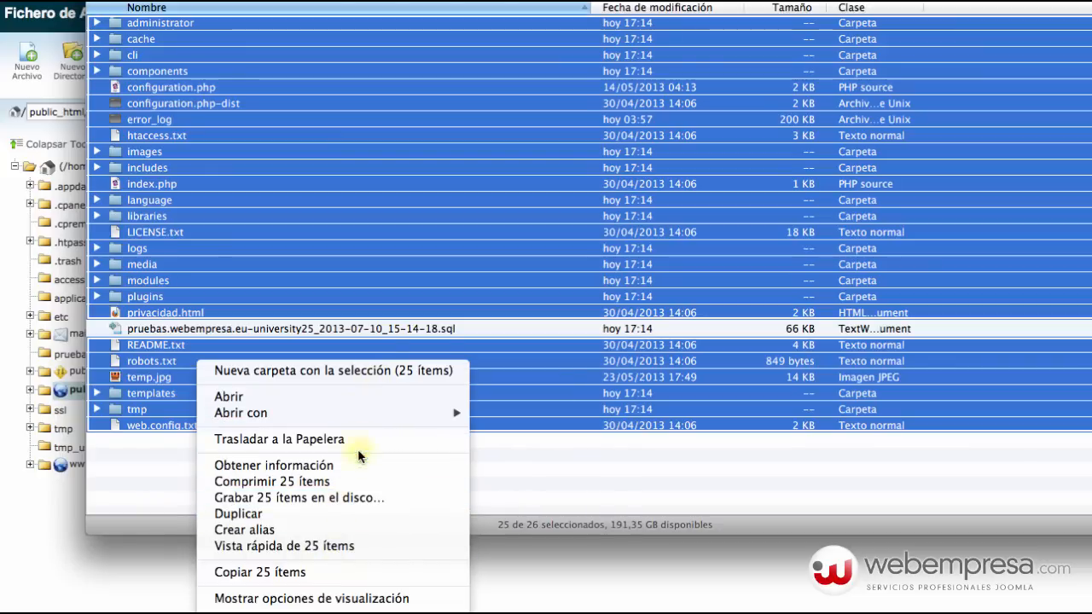
pyautogui.click(355, 481)
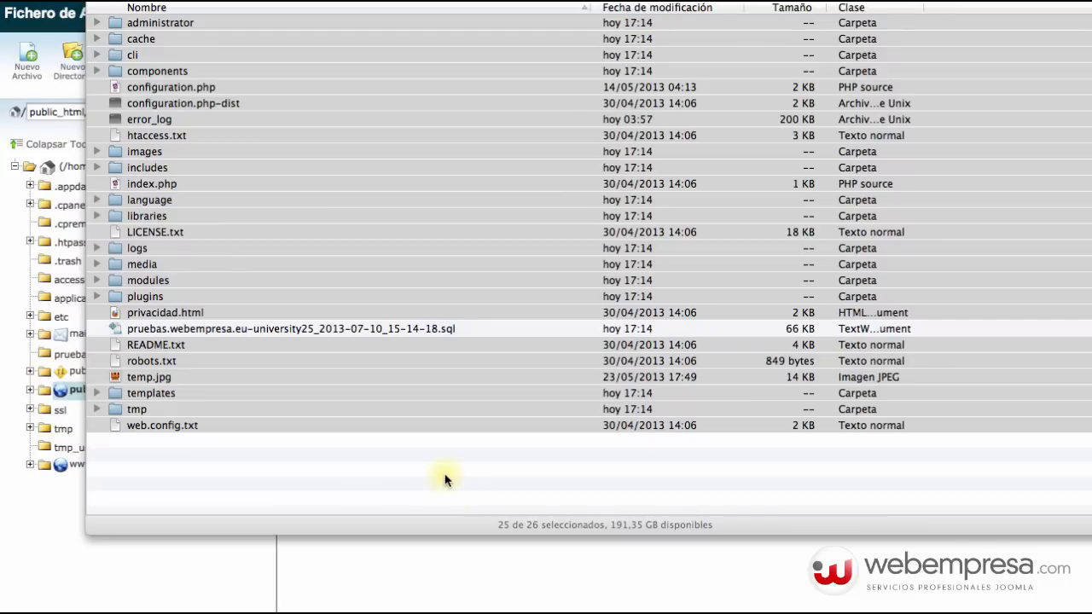
# Wait for Archivo comprimido.zip to finish and select it, then return to the browser's File Manager.
pyautogui.moveTo(422, 442); pyautogui.dragTo(372, 224)
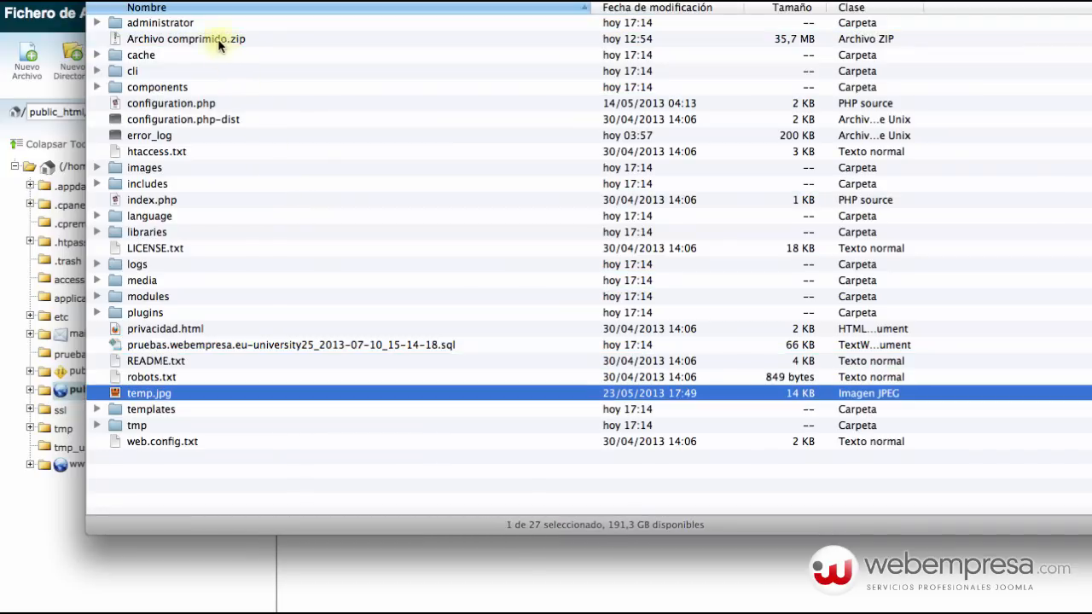
pyautogui.click(219, 41)
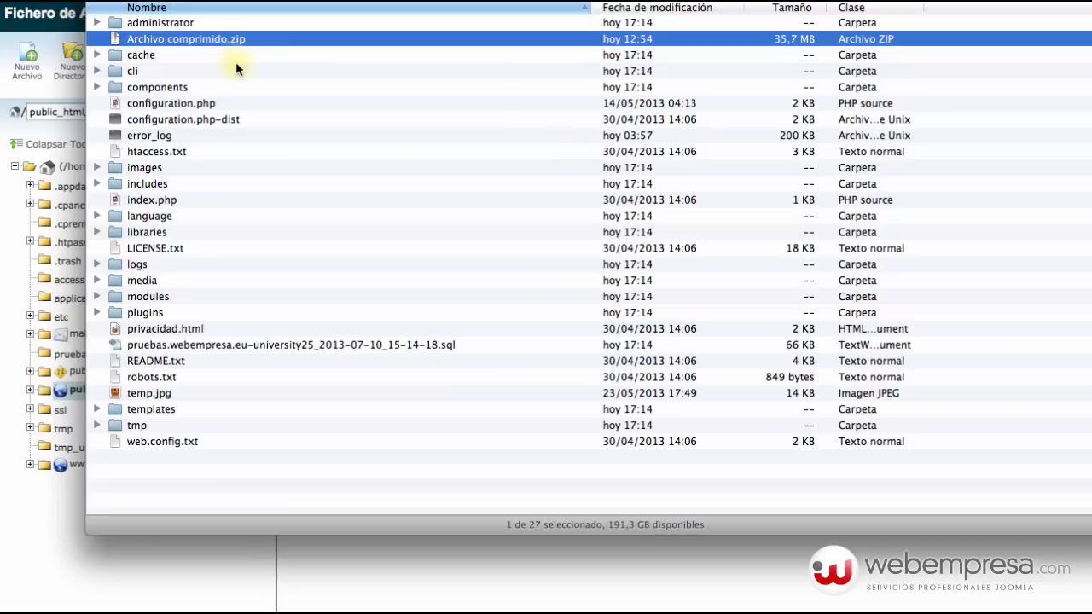
pyautogui.click(251, 344)
pyautogui.click(331, 569)
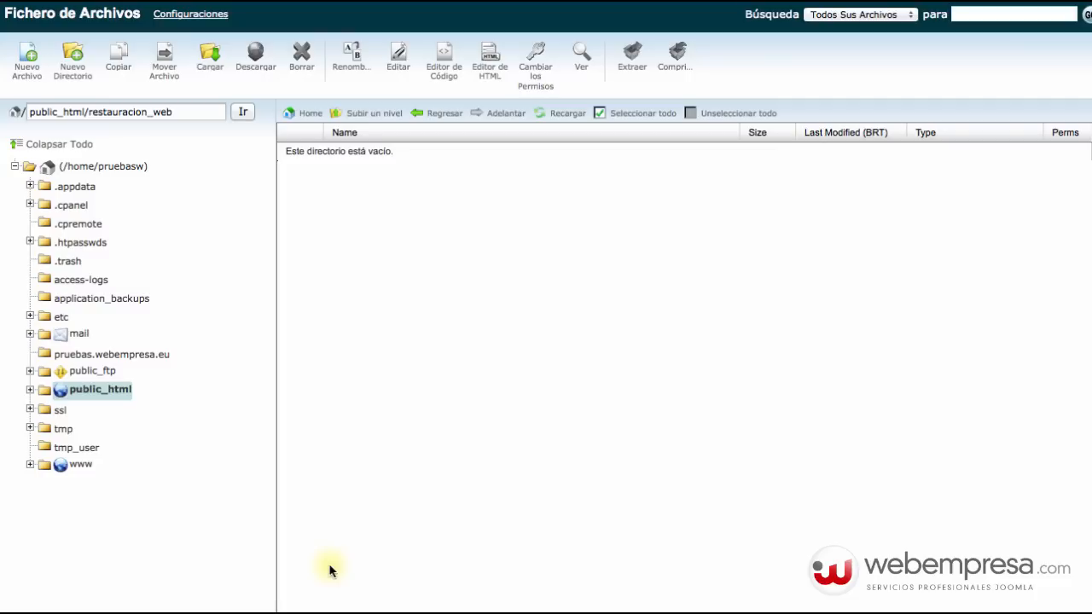
# Upload Archivo comprimido.zip from 4 – TAREAS > 563 > pruebas into restauracion_web, then reload the listing.
pyautogui.click(209, 56)
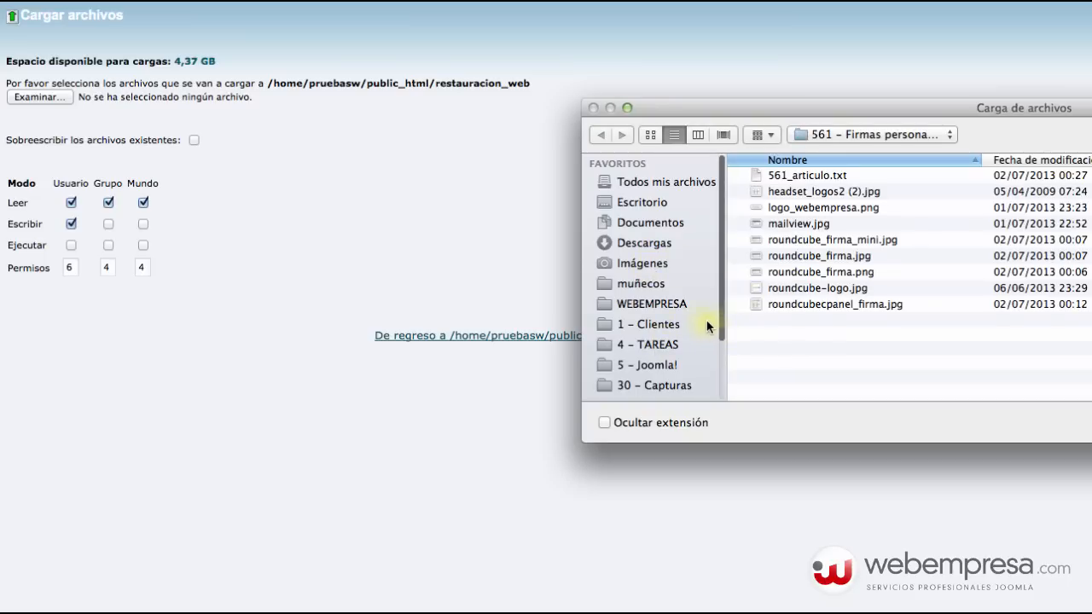
pyautogui.click(662, 345)
pyautogui.scroll(-20, 806, 316)
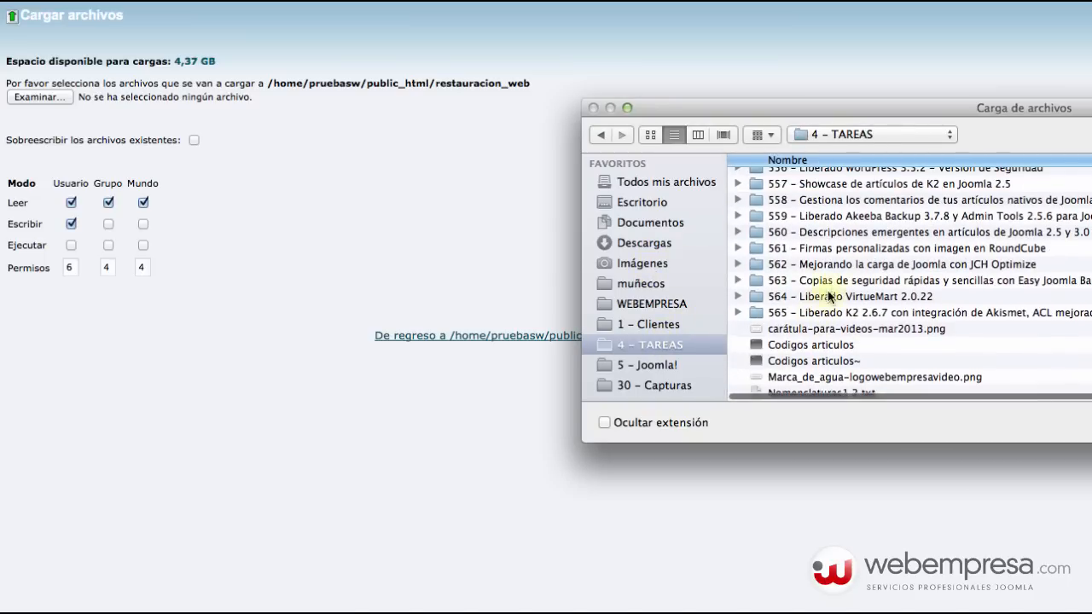
pyautogui.doubleClick(829, 279)
pyautogui.doubleClick(804, 238)
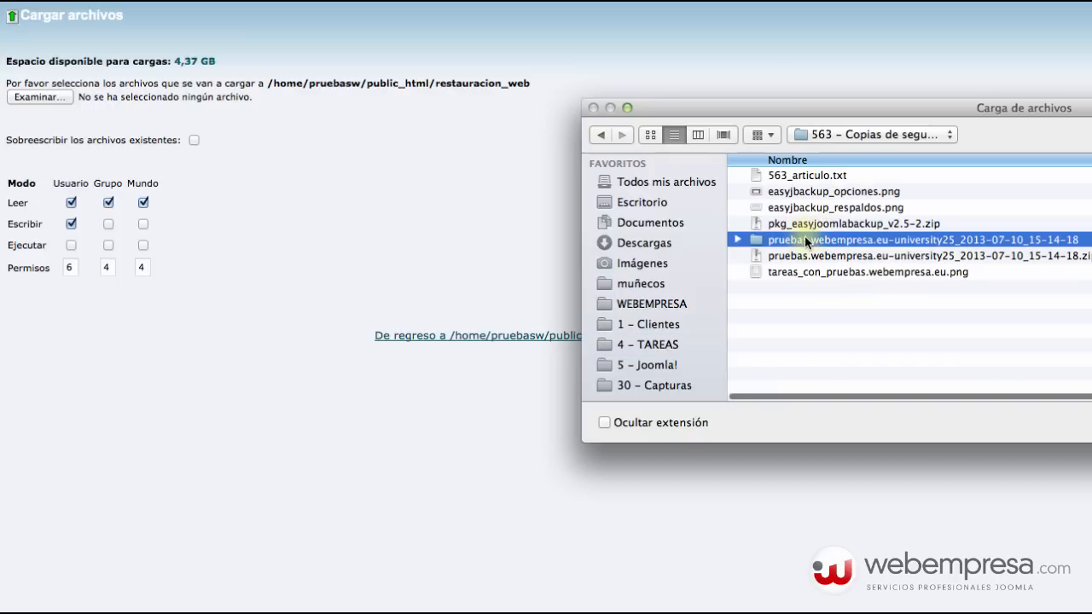
pyautogui.click(811, 191)
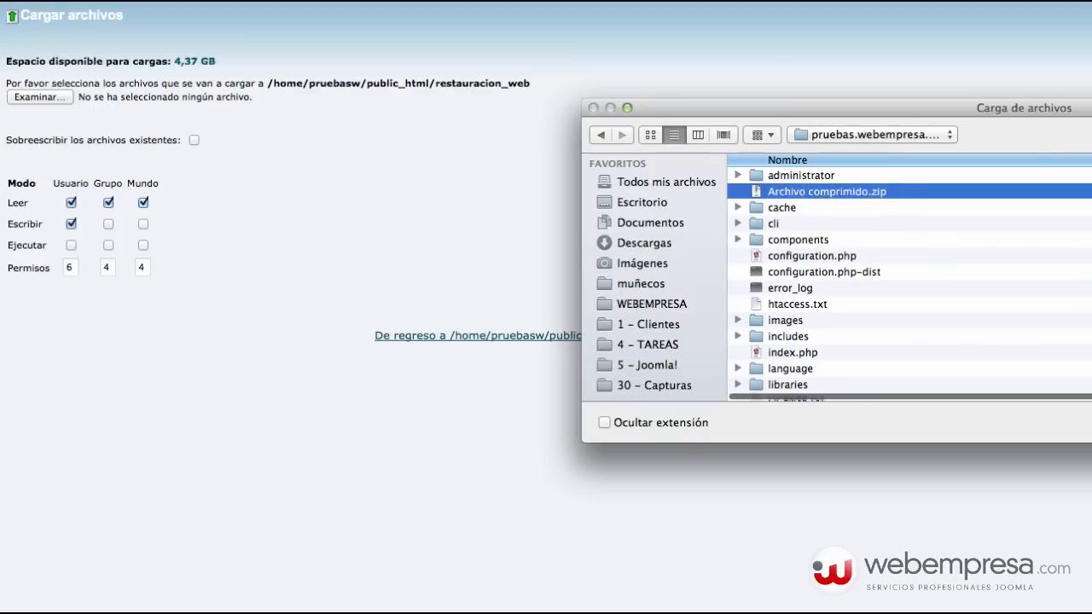
pyautogui.press('Return')
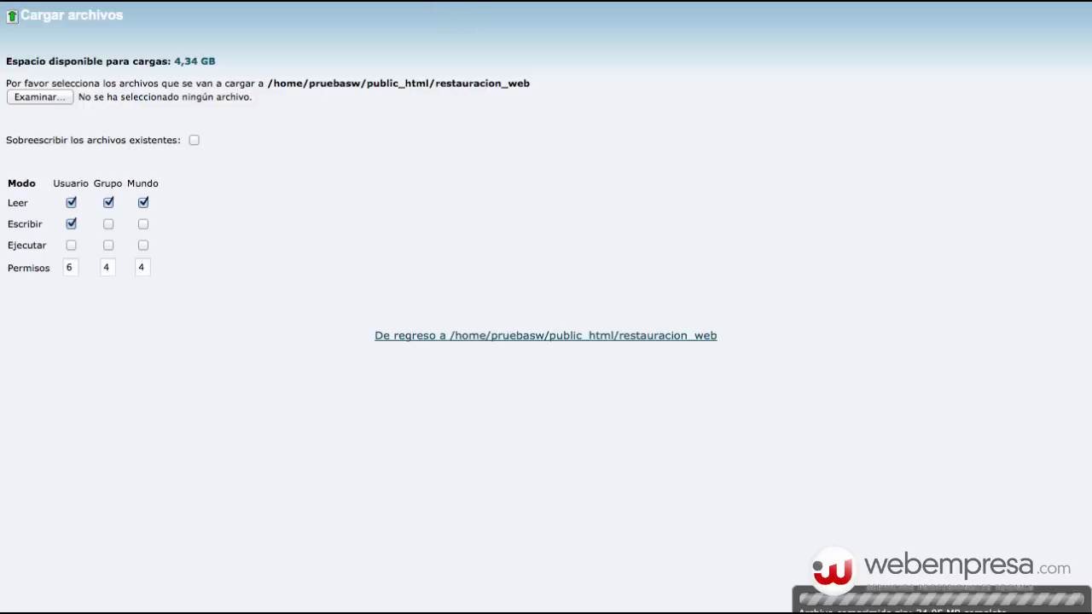
pyautogui.click(461, 2)
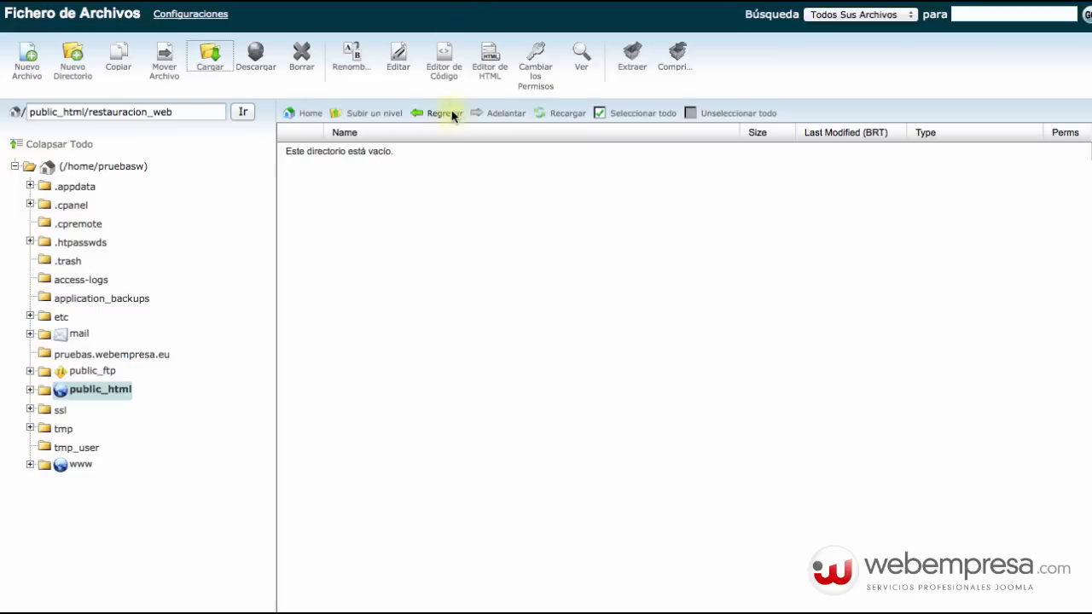
pyautogui.click(552, 116)
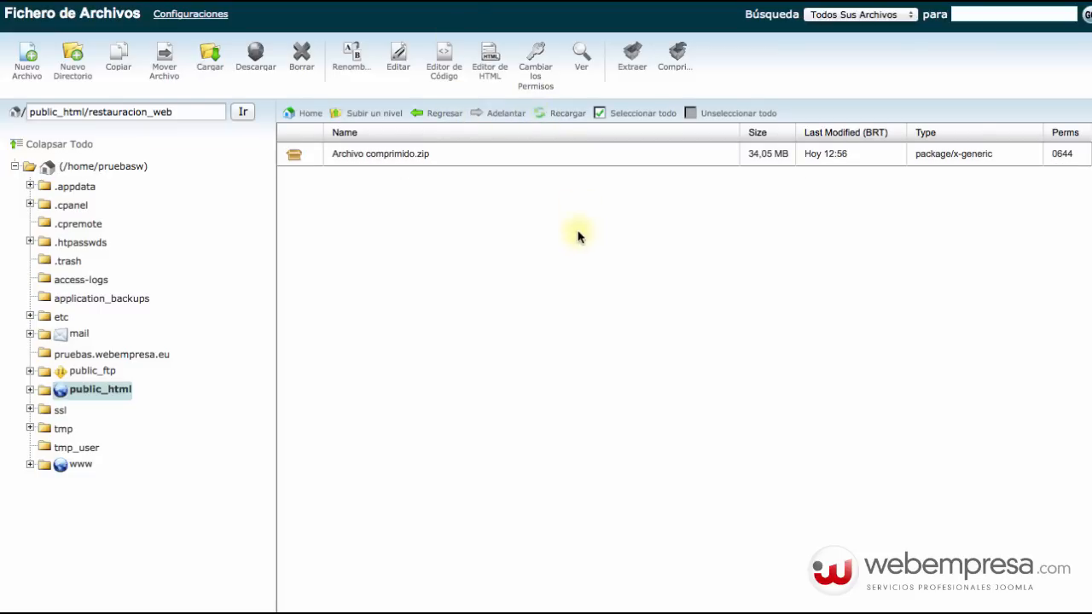
pyautogui.click(441, 158)
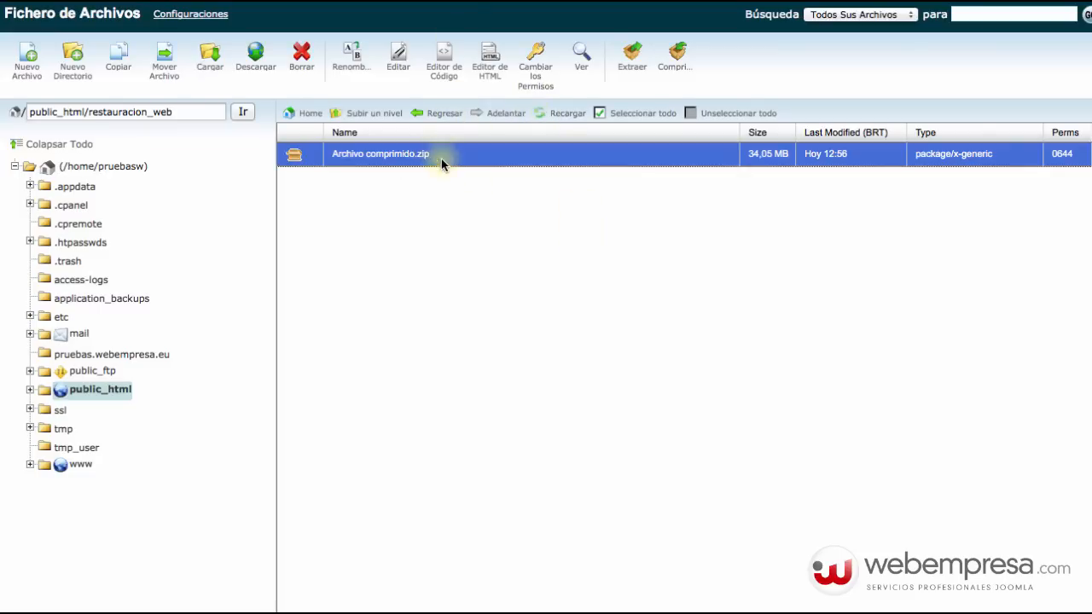
# Extract Archivo comprimido.zip into restauracion_web and reload the file listing.
pyautogui.click(632, 56)
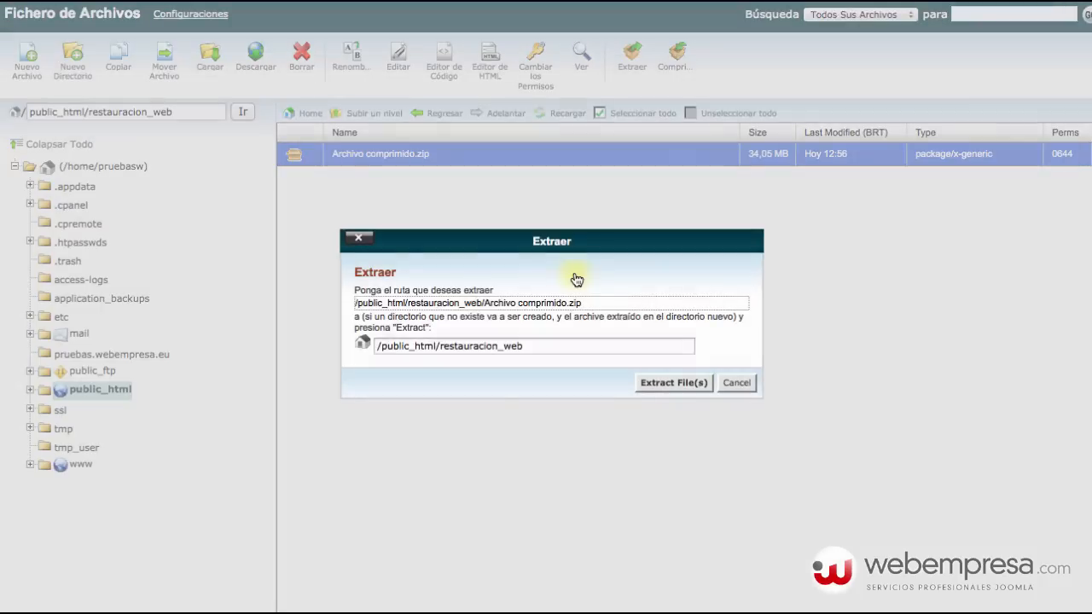
pyautogui.click(689, 384)
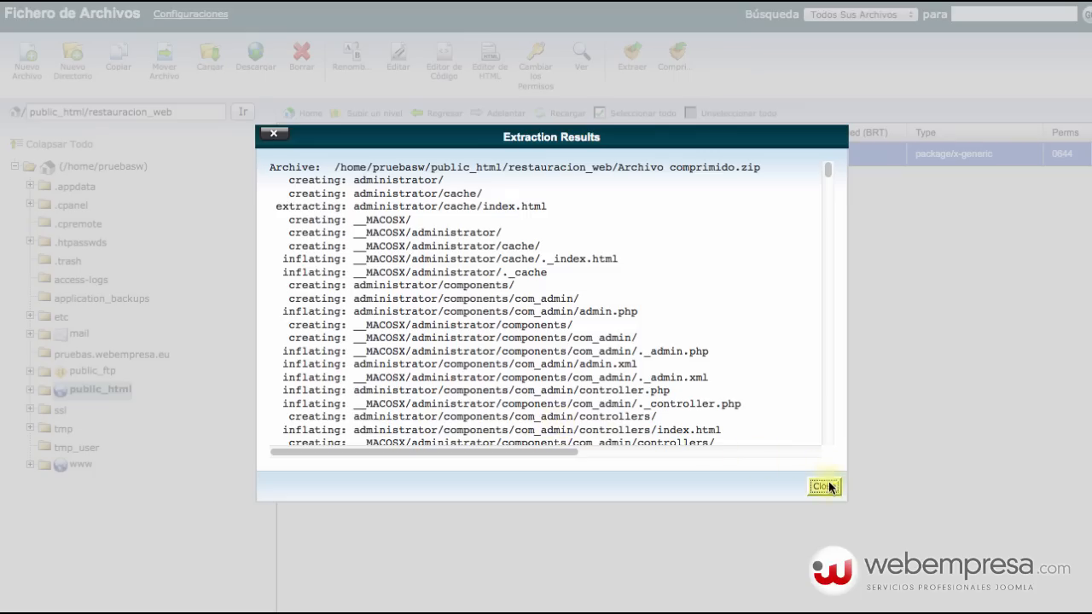
pyautogui.click(824, 486)
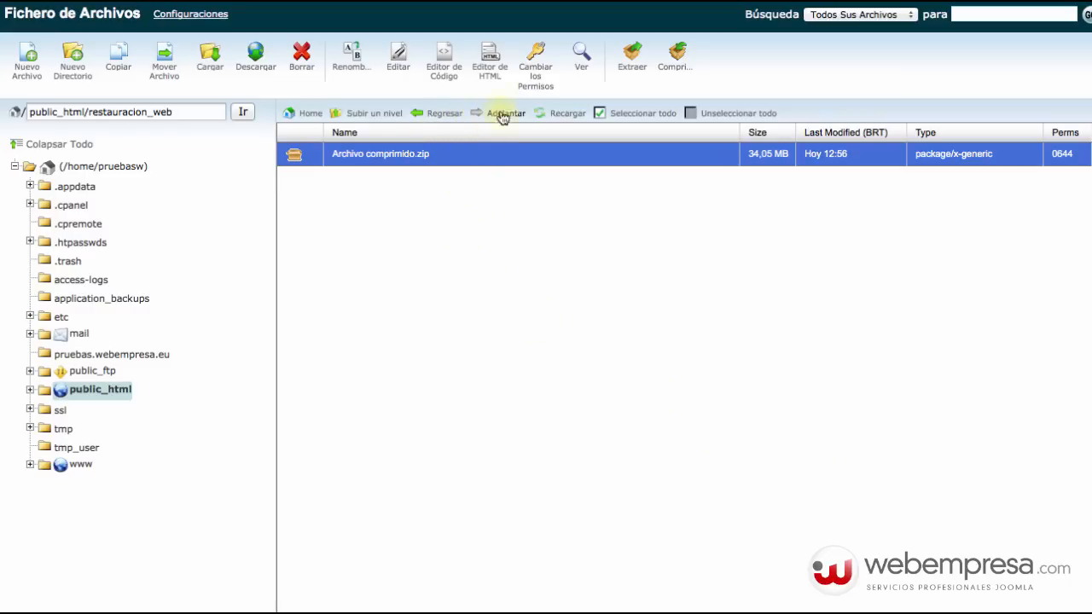
pyautogui.click(564, 112)
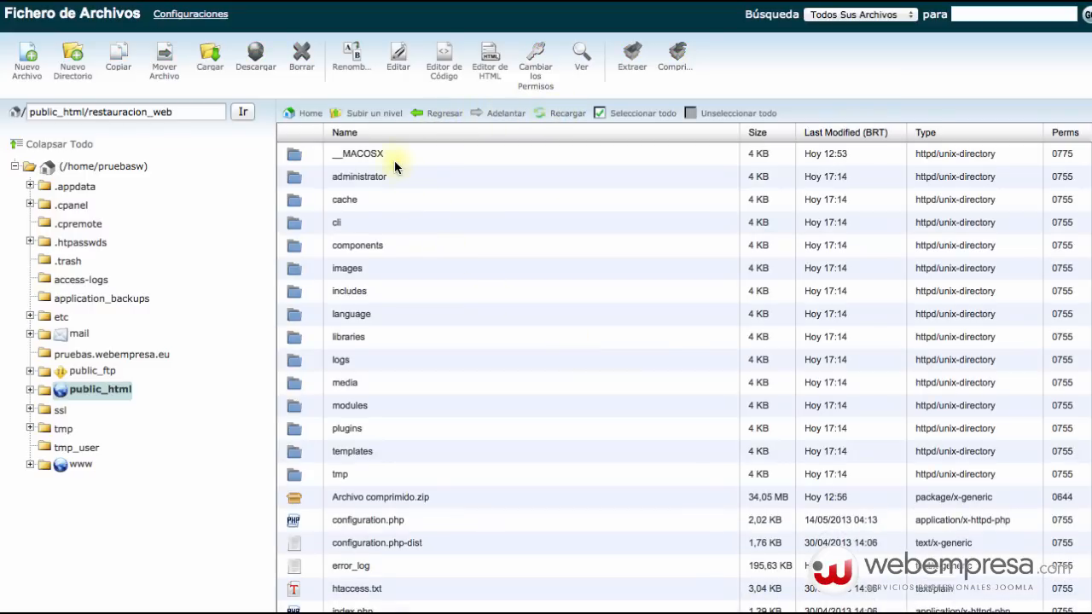
# Delete the __MACOSX folder and Archivo comprimido.zip from restauracion_web.
pyautogui.click(395, 158)
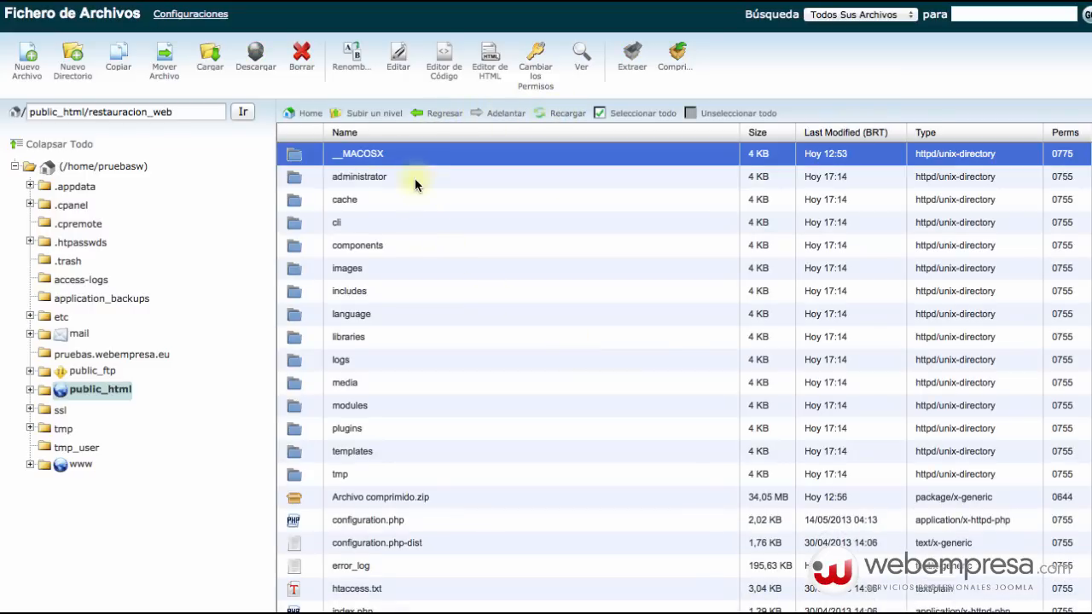
pyautogui.click(301, 58)
pyautogui.click(657, 367)
pyautogui.click(452, 482)
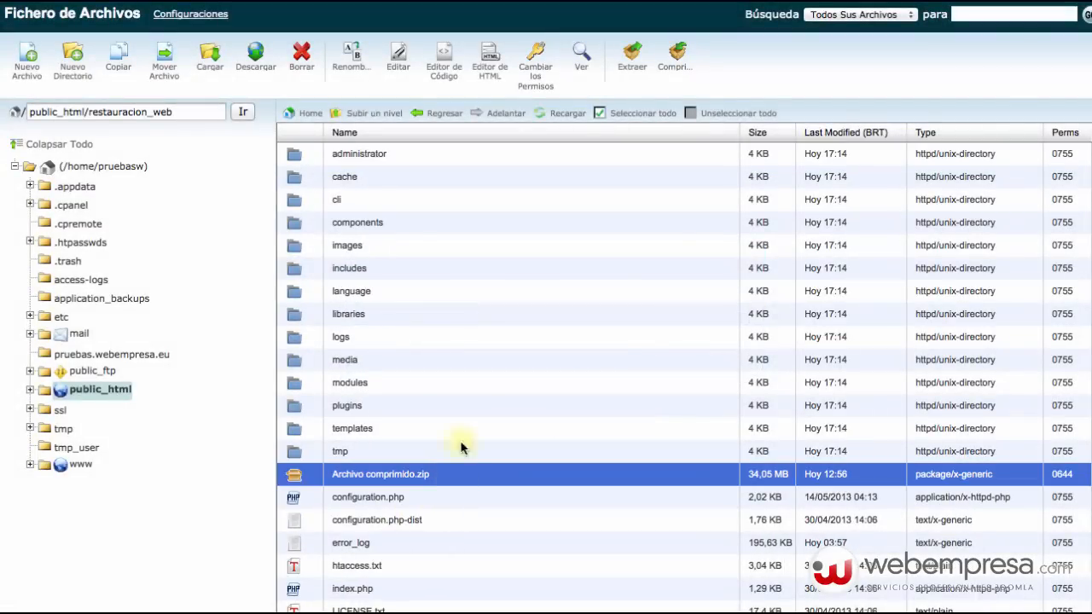
pyautogui.click(301, 58)
pyautogui.click(673, 366)
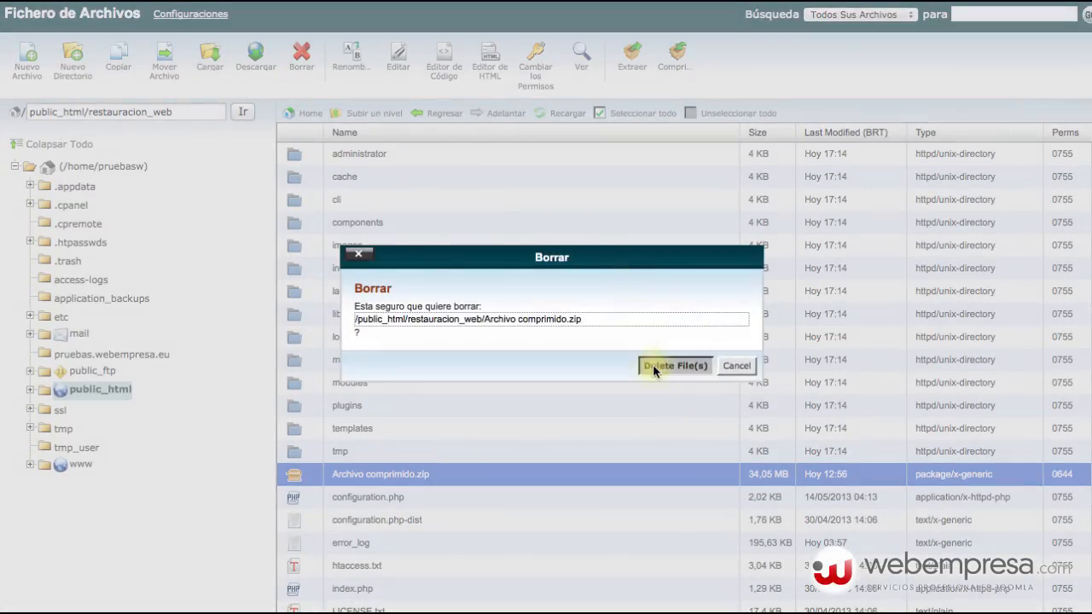
pyautogui.scroll(-2, 447, 394)
pyautogui.scroll(2, 450, 388)
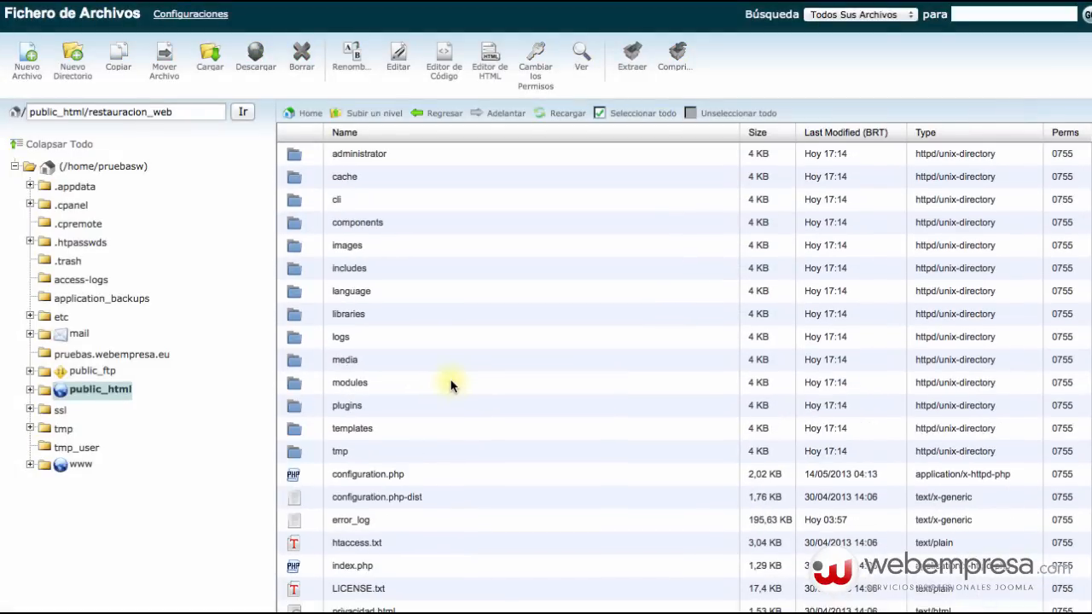
pyautogui.scroll(-2, 451, 387)
pyautogui.scroll(2, 451, 386)
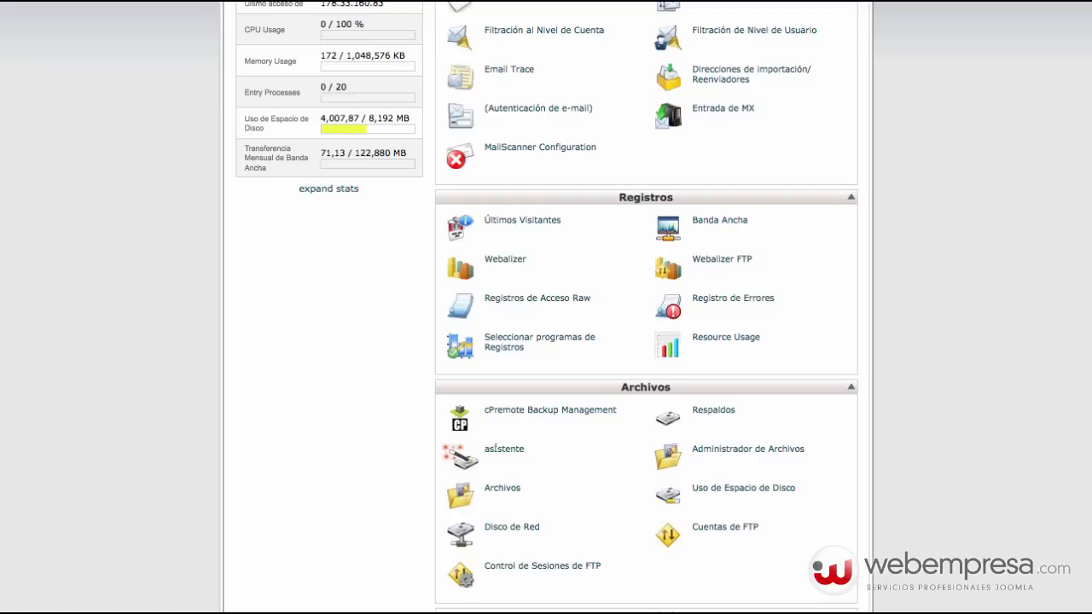
# Launch phpMyAdmin from the Bases de Datos section of cPanel.
pyautogui.scroll(5, 602, 234)
pyautogui.scroll(-10, 585, 246)
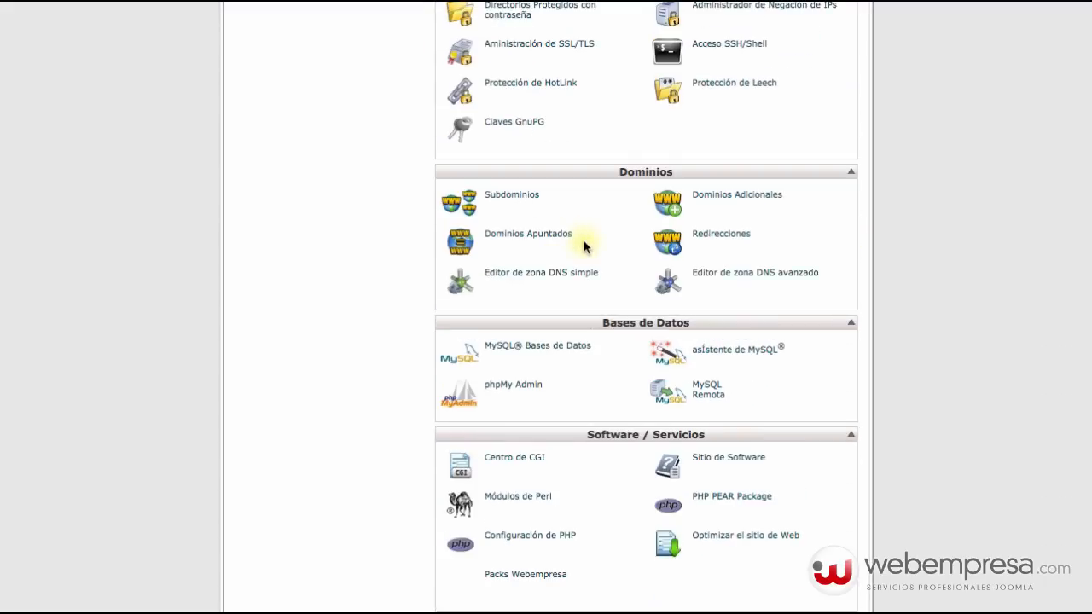
pyautogui.click(504, 386)
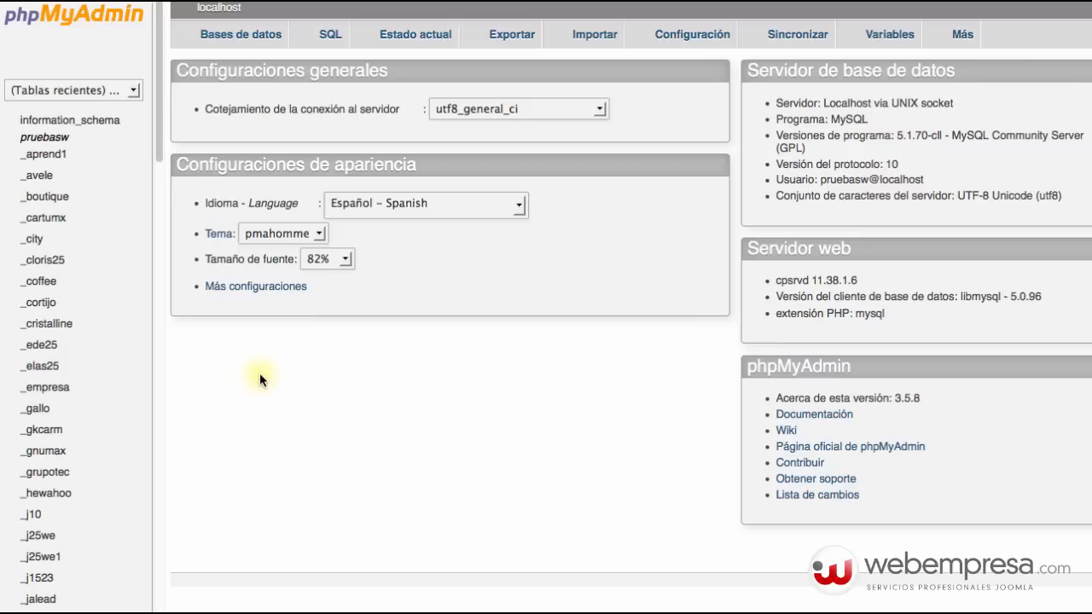
# Import the backed-up .sql dump into pruebasw_restart and check the restored w47fa_ tables.
pyautogui.scroll(-20, 92, 415)
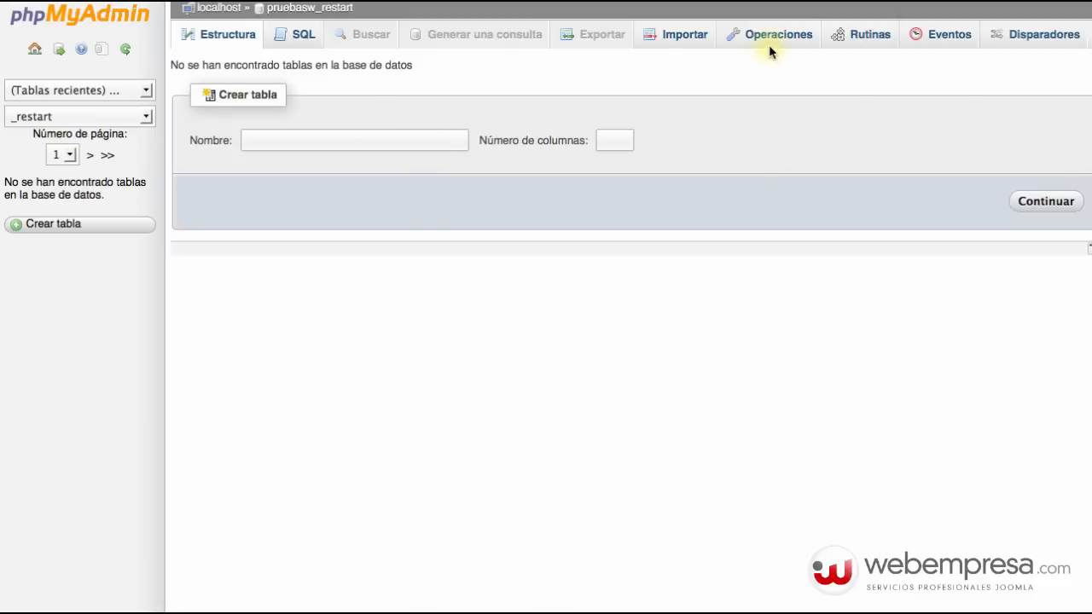
pyautogui.click(708, 41)
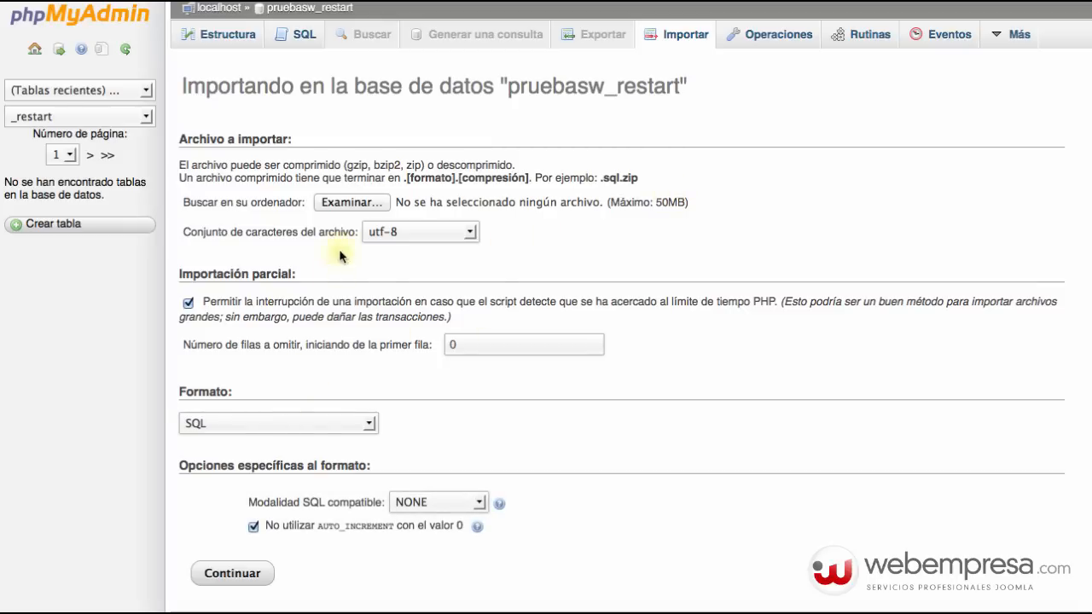
pyautogui.click(345, 203)
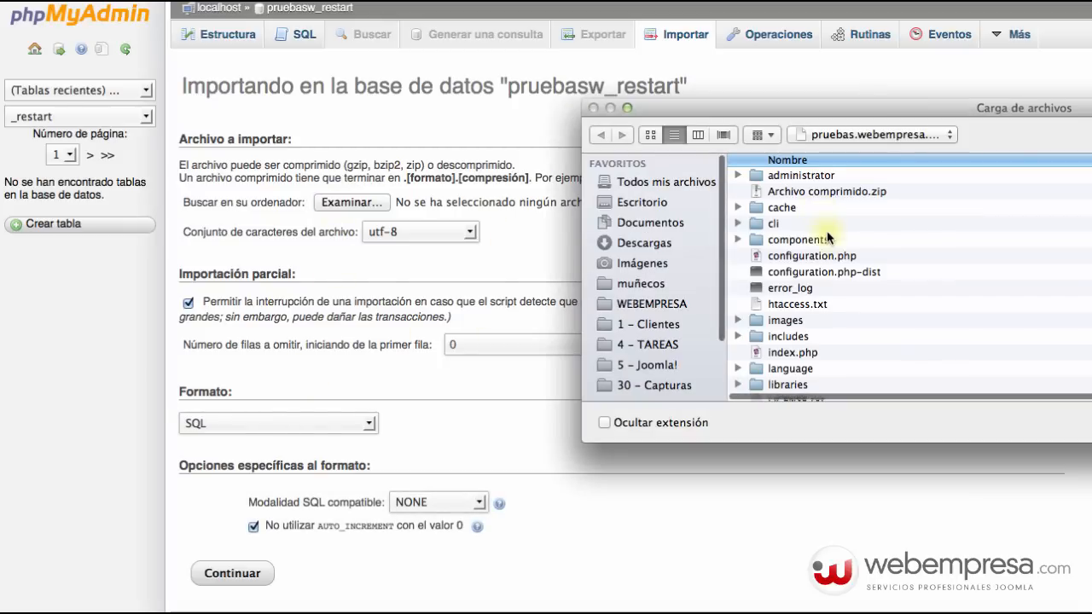
pyautogui.scroll(-5, 843, 300)
pyautogui.click(846, 298)
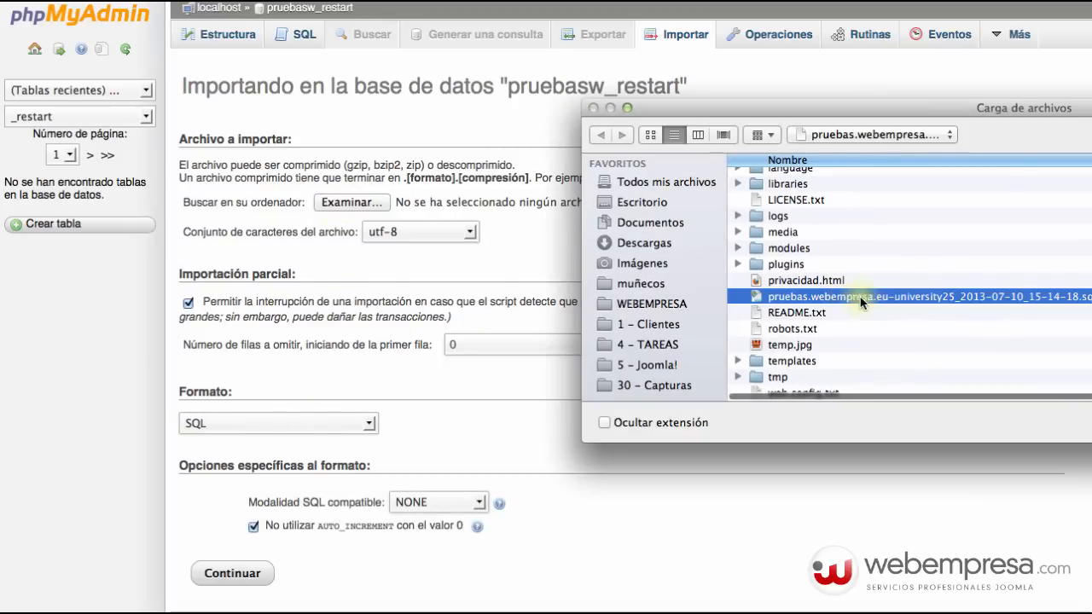
pyautogui.click(1091, 423)
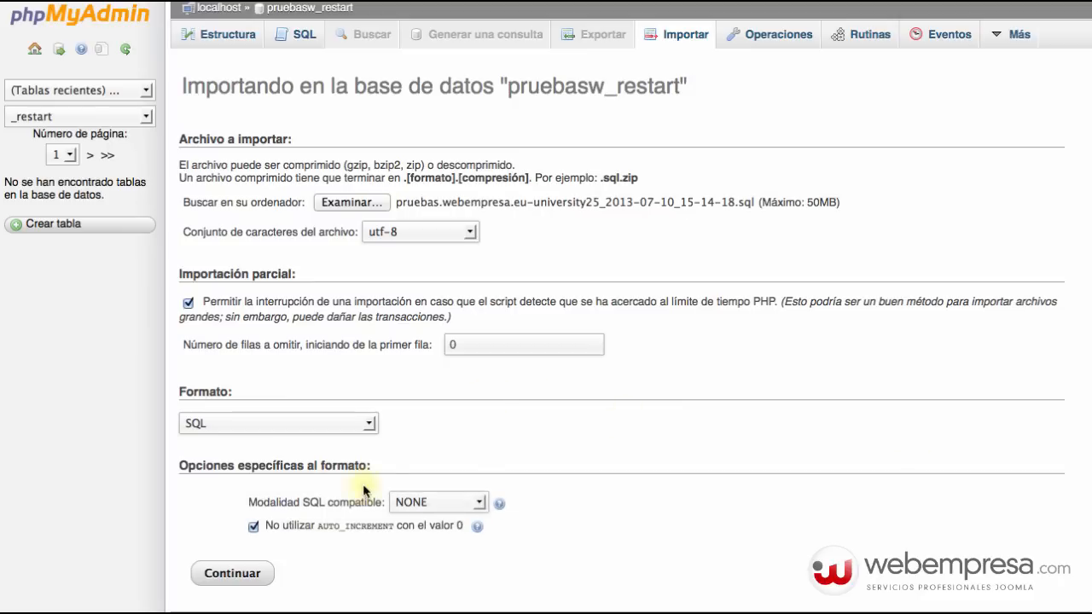
pyautogui.click(233, 575)
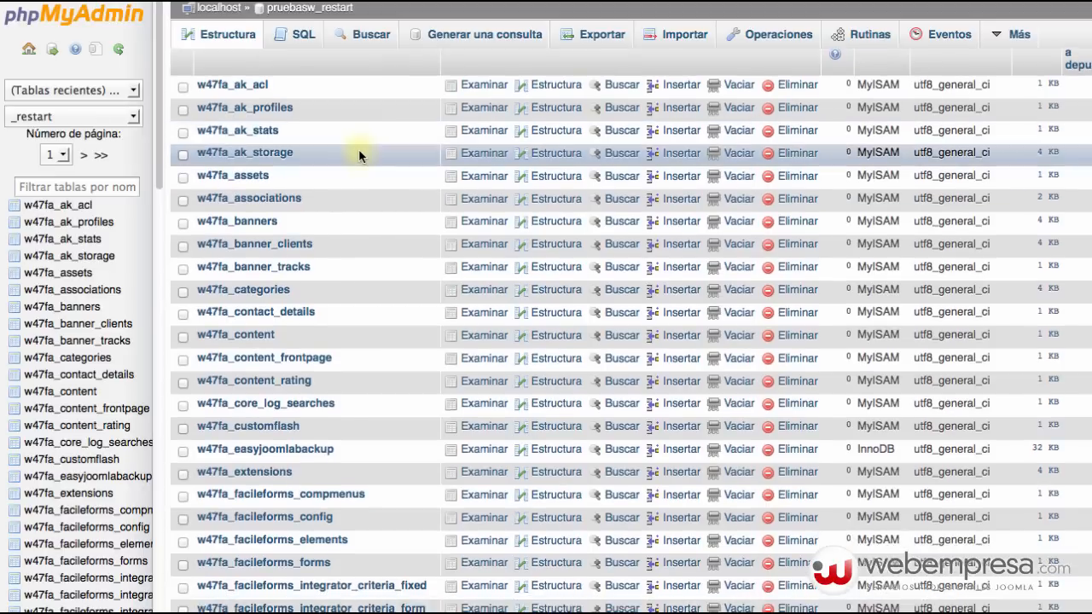
pyautogui.scroll(-10, 358, 150)
pyautogui.scroll(-10, 358, 151)
pyautogui.scroll(20, 356, 154)
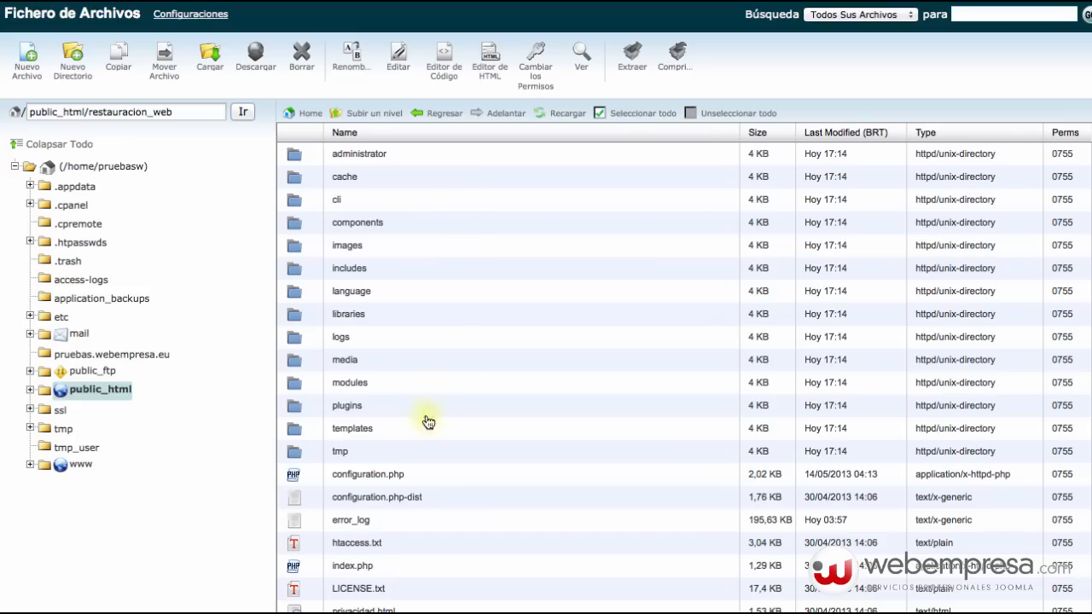
# In configuration.php's code editor, set $user and $db to pruebasw_restart and type the new database password.
pyautogui.rightClick(418, 474)
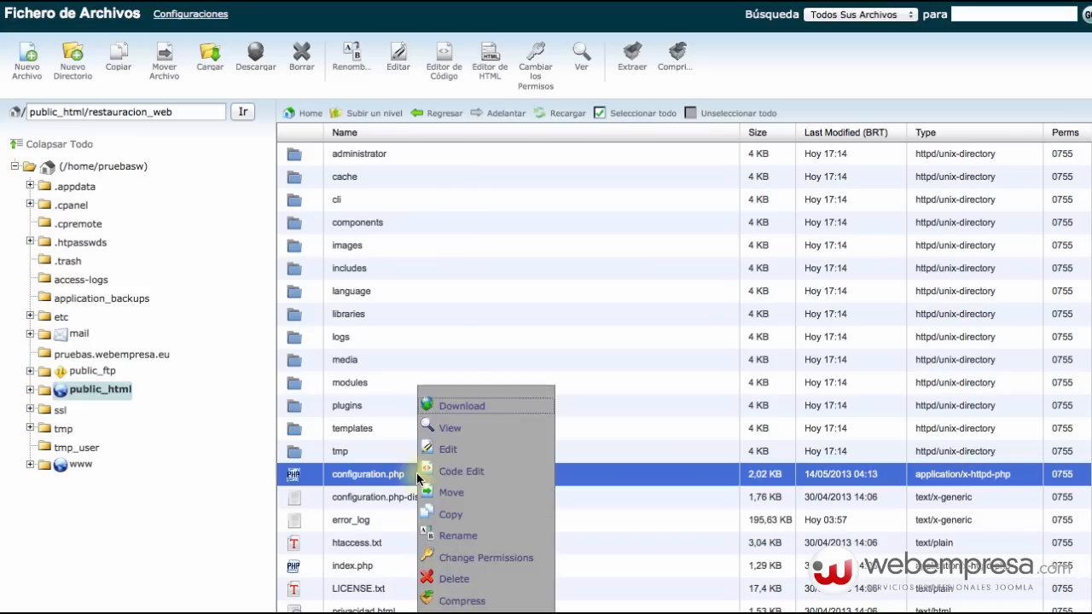
pyautogui.click(472, 472)
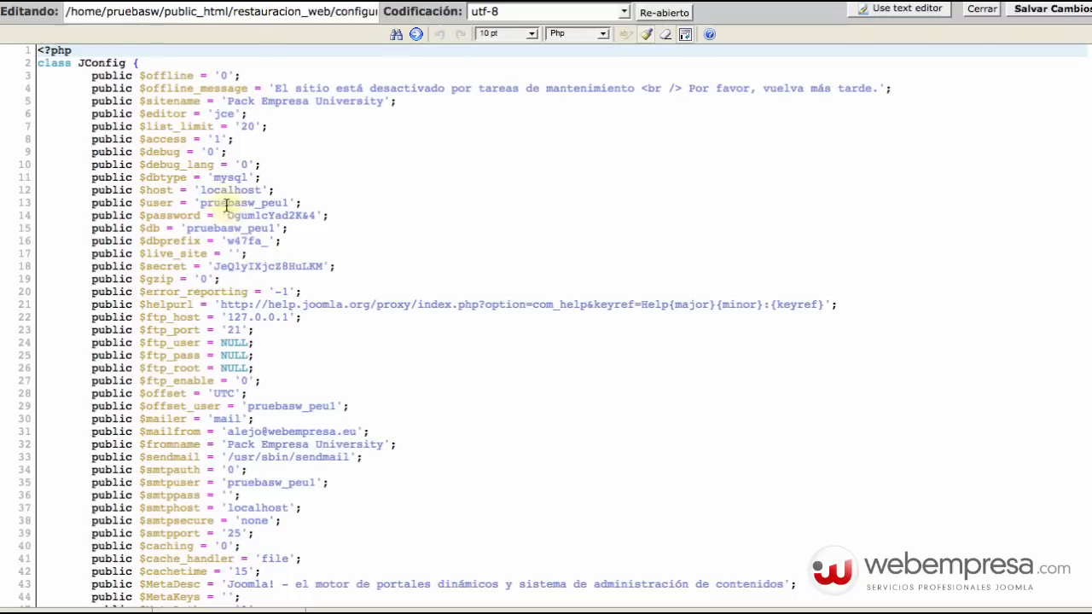
pyautogui.moveTo(201, 203); pyautogui.dragTo(266, 203)
pyautogui.keyDown('shift'); pyautogui.click(287, 202); pyautogui.keyUp('shift')
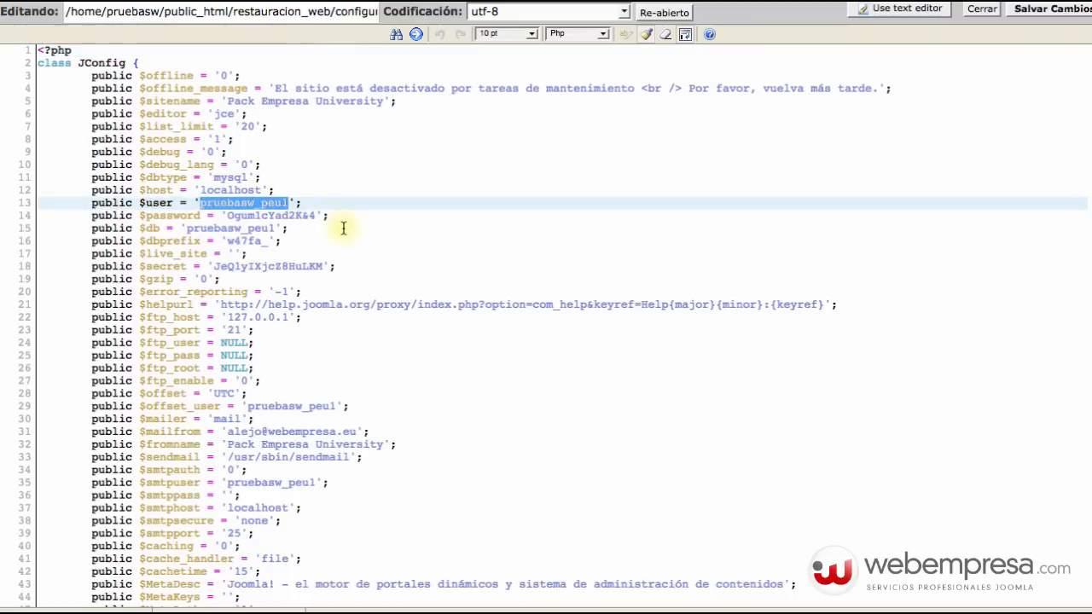
pyautogui.write('pruebasw_restart')
pyautogui.moveTo(185, 229); pyautogui.dragTo(316, 216)
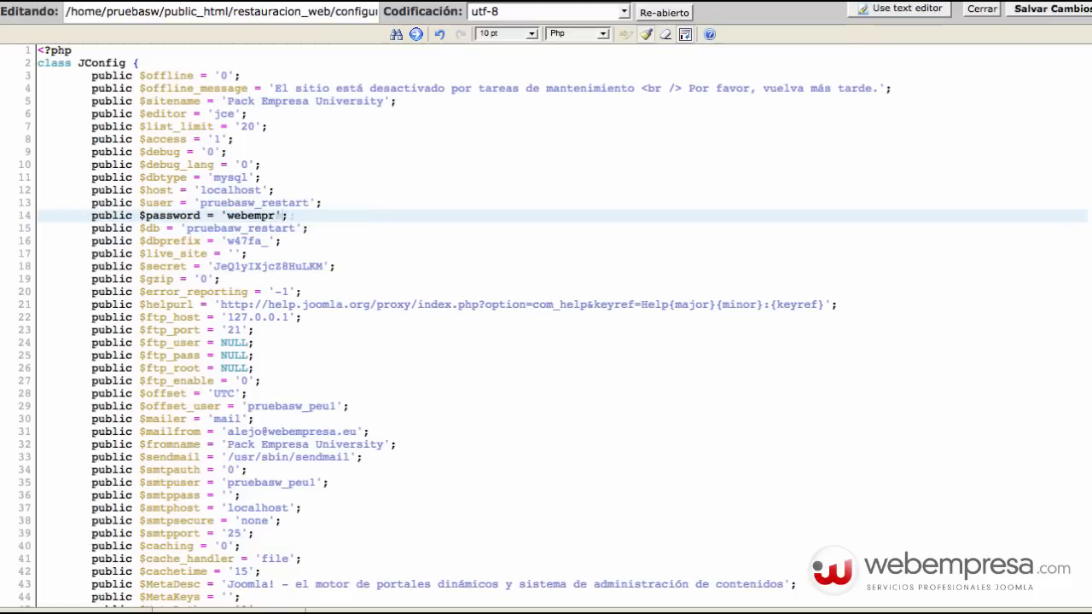
# Paste the restauracion_web folder path into $log_path and $tmp_path, removing the extra slashes.
pyautogui.click(546, 381)
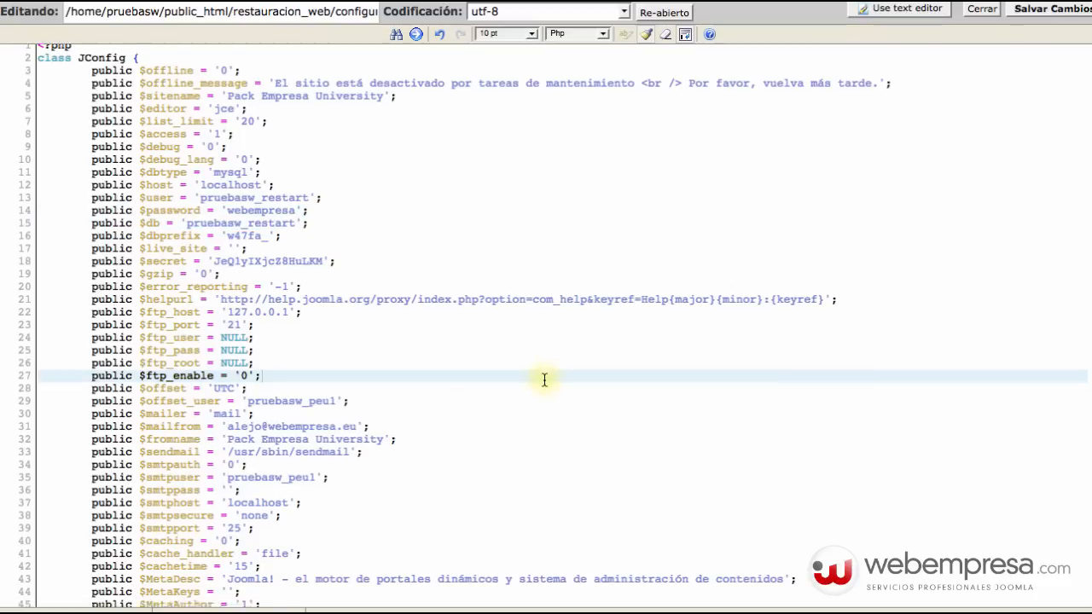
pyautogui.scroll(-6, 482, 292)
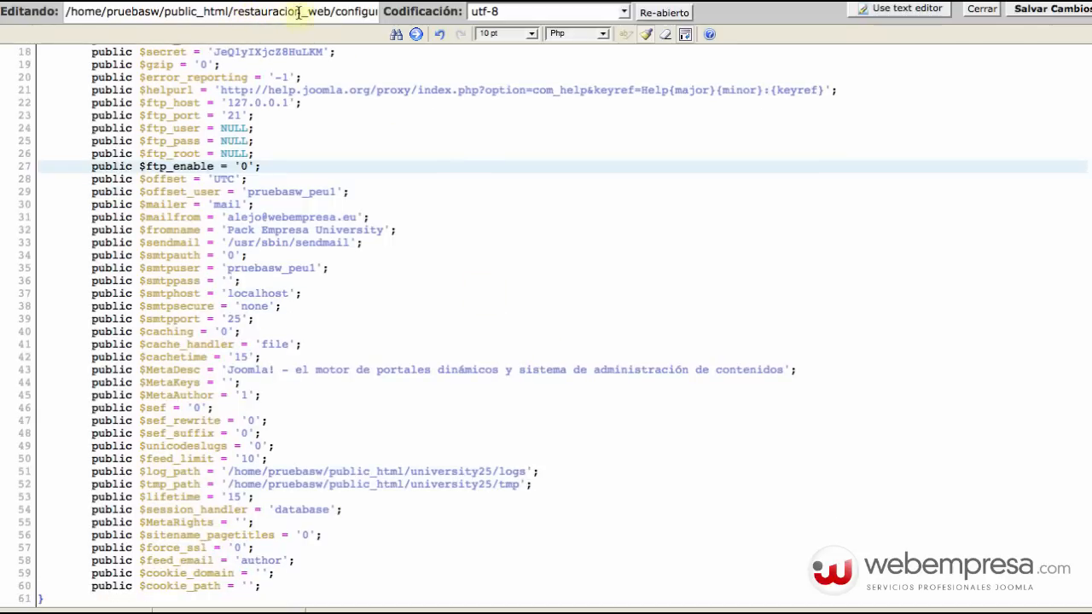
pyautogui.moveTo(334, 11); pyautogui.dragTo(47, 10)
pyautogui.press('super+c')
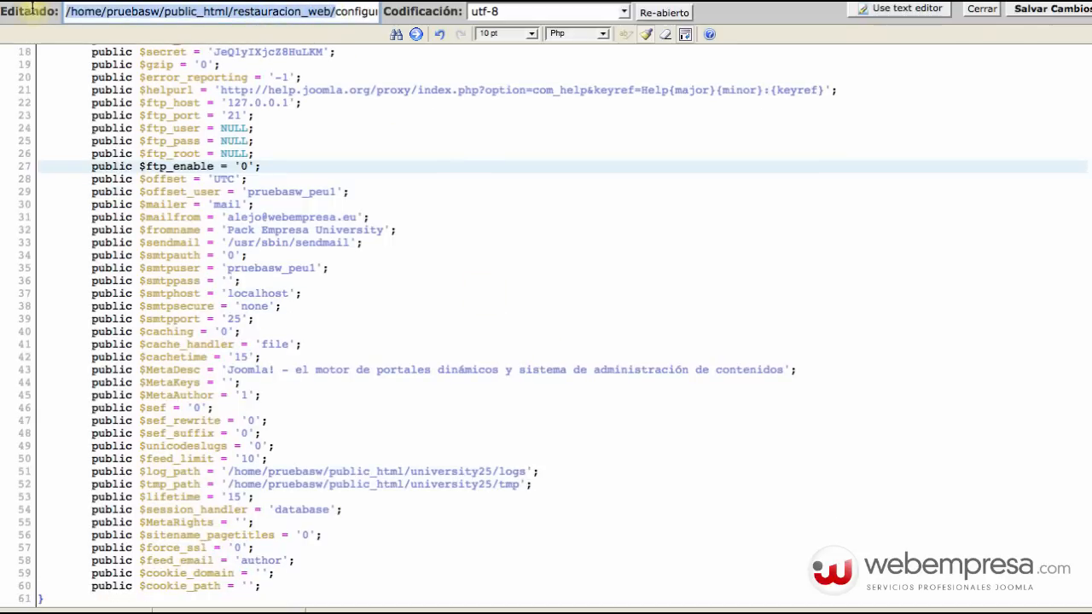
pyautogui.click(366, 494)
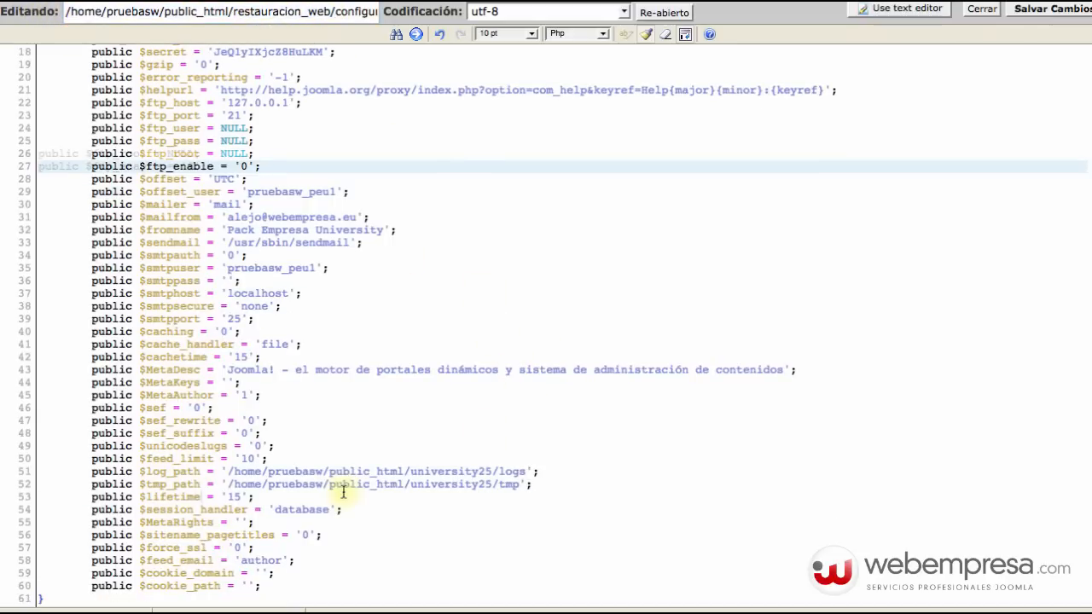
pyautogui.moveTo(227, 471); pyautogui.dragTo(495, 466)
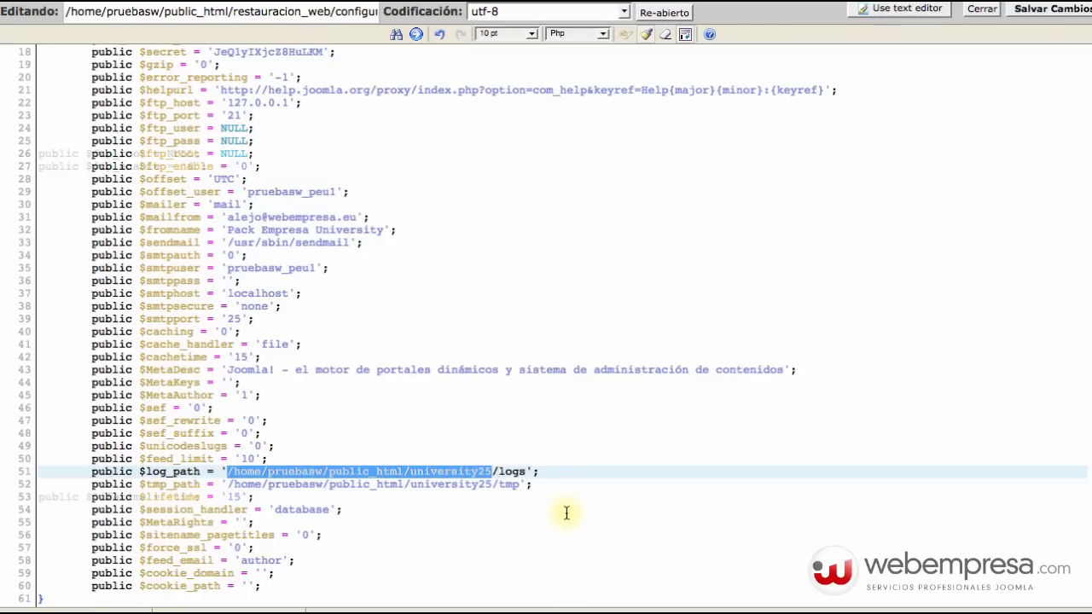
pyautogui.press('super+v')
pyautogui.press('BackSpace')
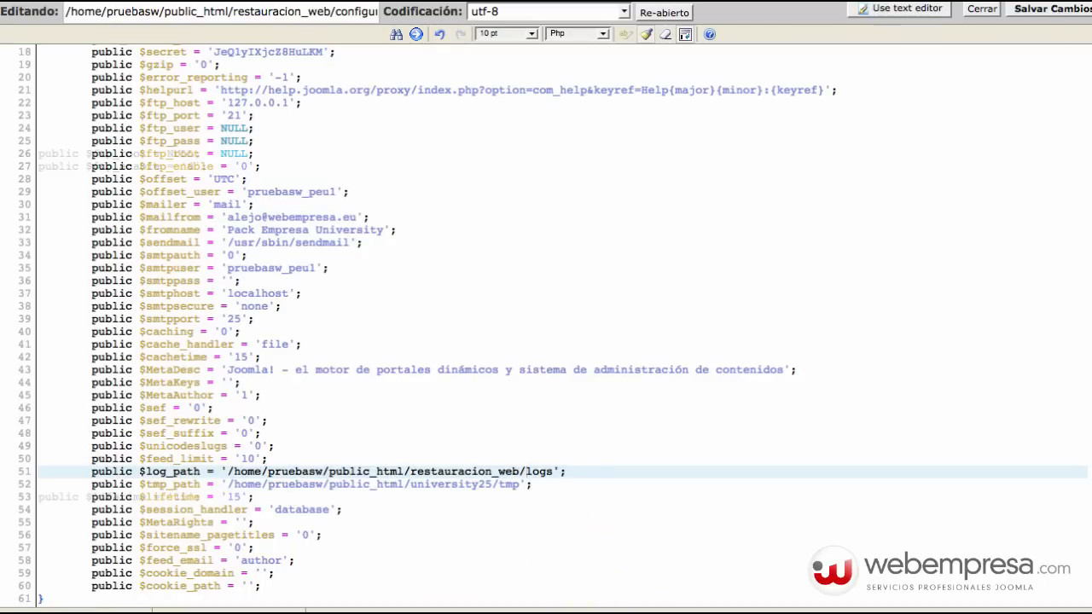
pyautogui.moveTo(497, 484); pyautogui.dragTo(236, 485)
pyautogui.press('super+v')
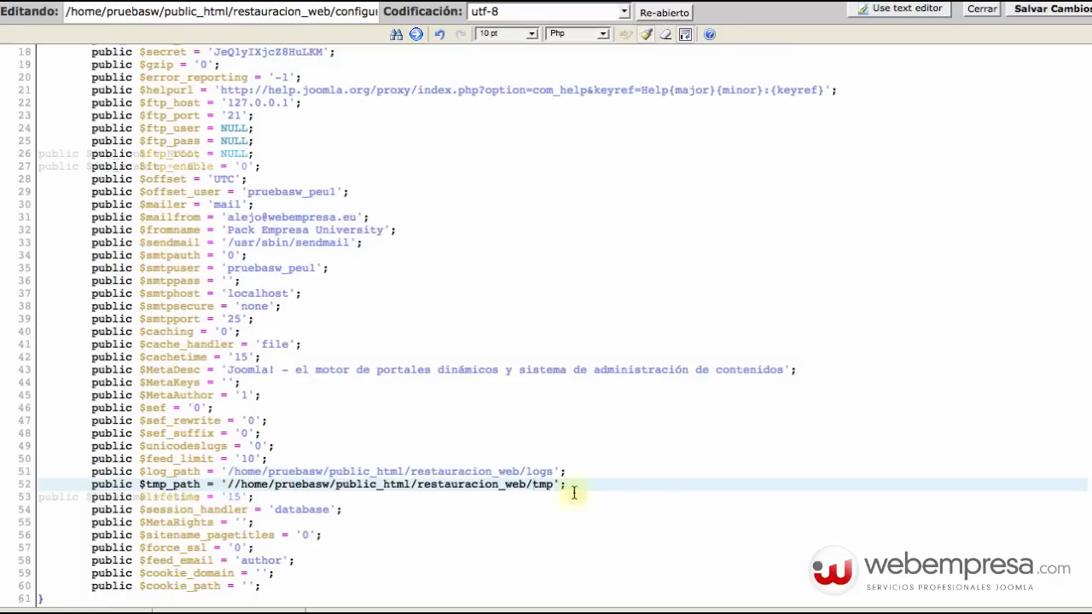
pyautogui.click(664, 505)
pyautogui.click(254, 483)
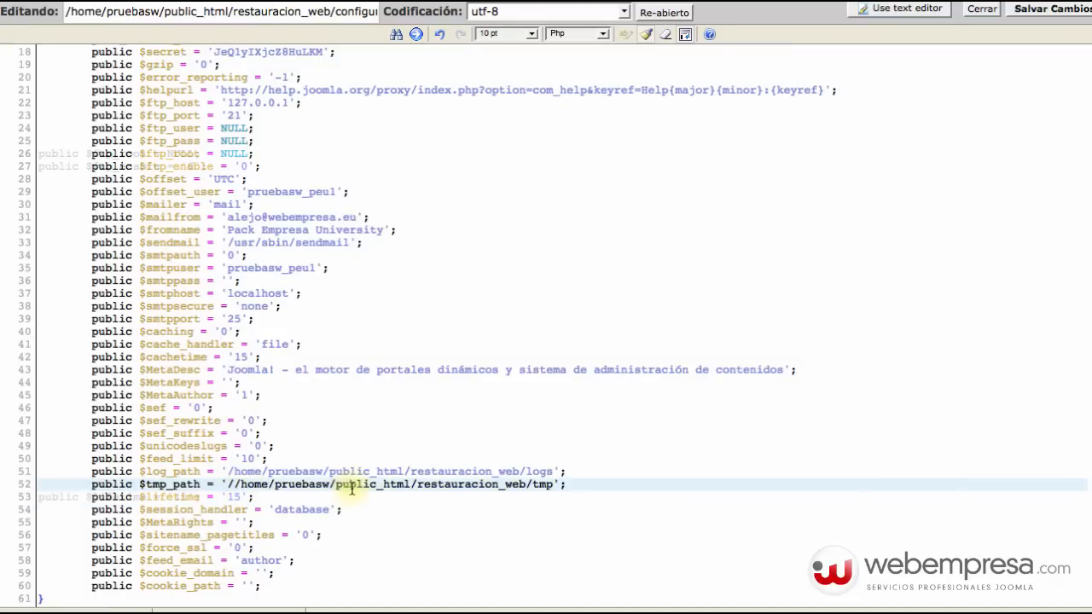
pyautogui.press('BackSpace')
# Verify the logs and tmp paths point under restauracion_web, then save configuration.php.
pyautogui.click(549, 520)
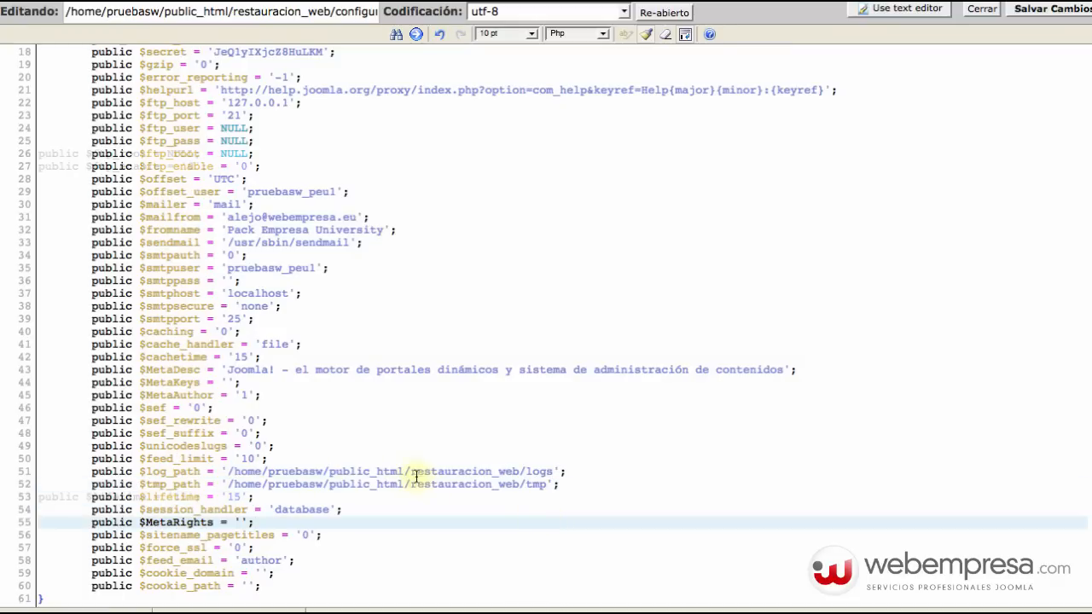
pyautogui.doubleClick(539, 470)
pyautogui.doubleClick(537, 483)
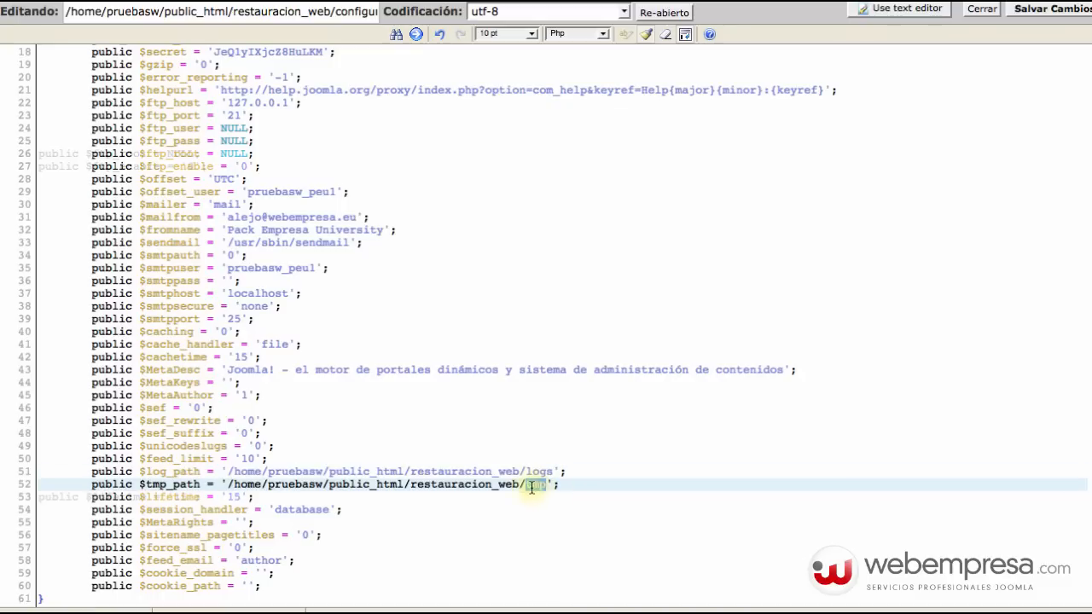
pyautogui.click(366, 446)
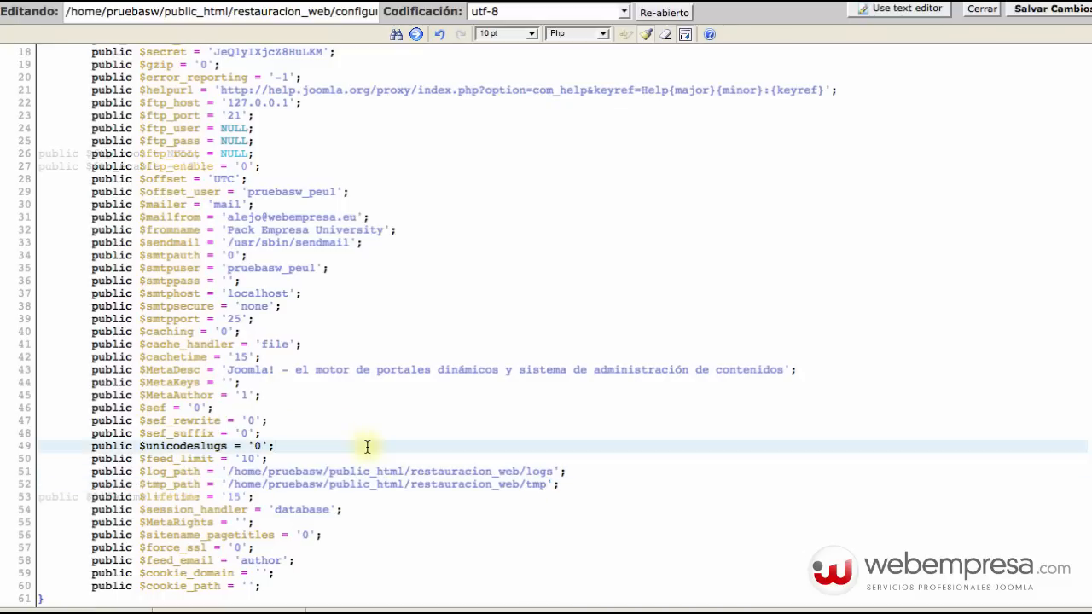
pyautogui.doubleClick(410, 471)
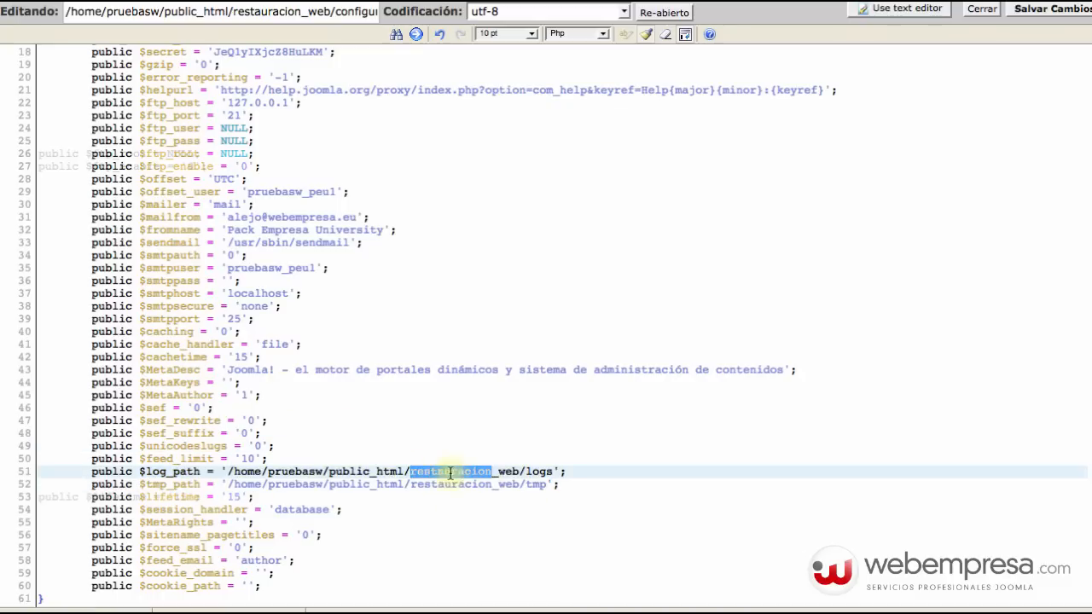
pyautogui.click(416, 510)
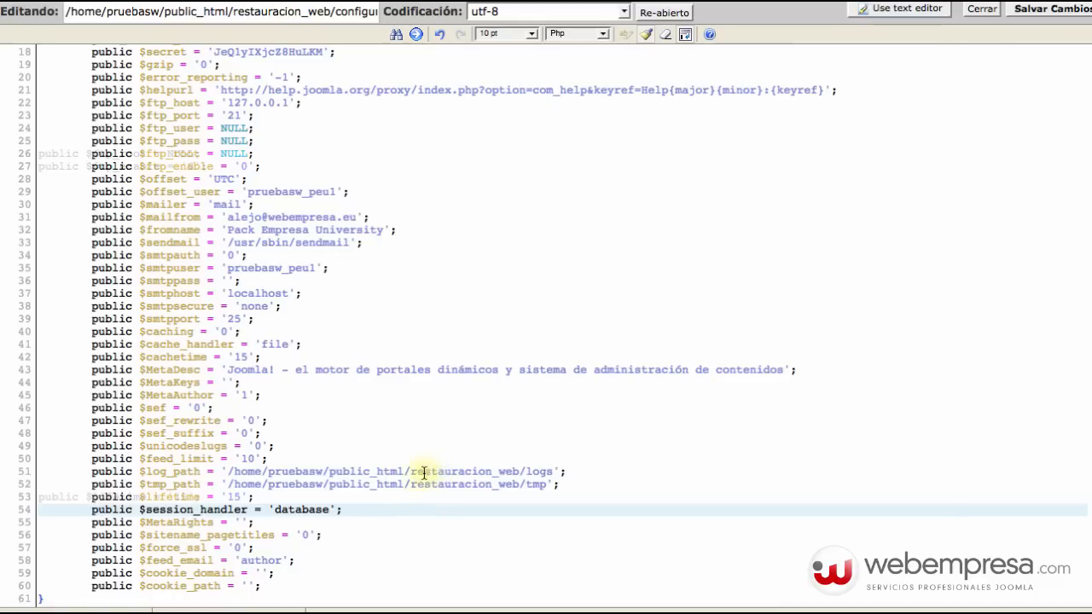
pyautogui.moveTo(410, 471); pyautogui.dragTo(523, 472)
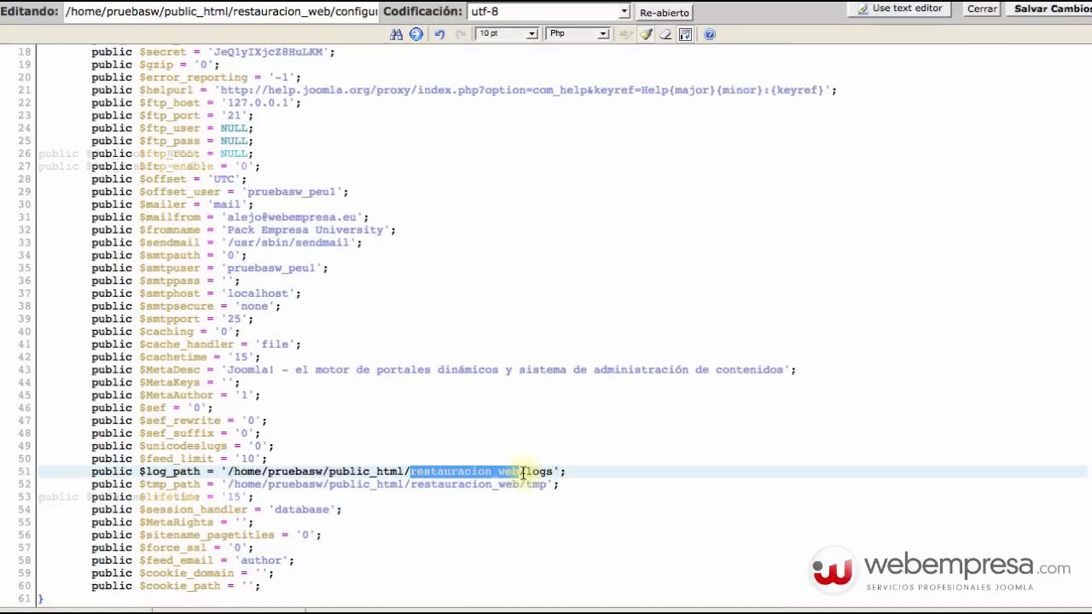
pyautogui.click(568, 485)
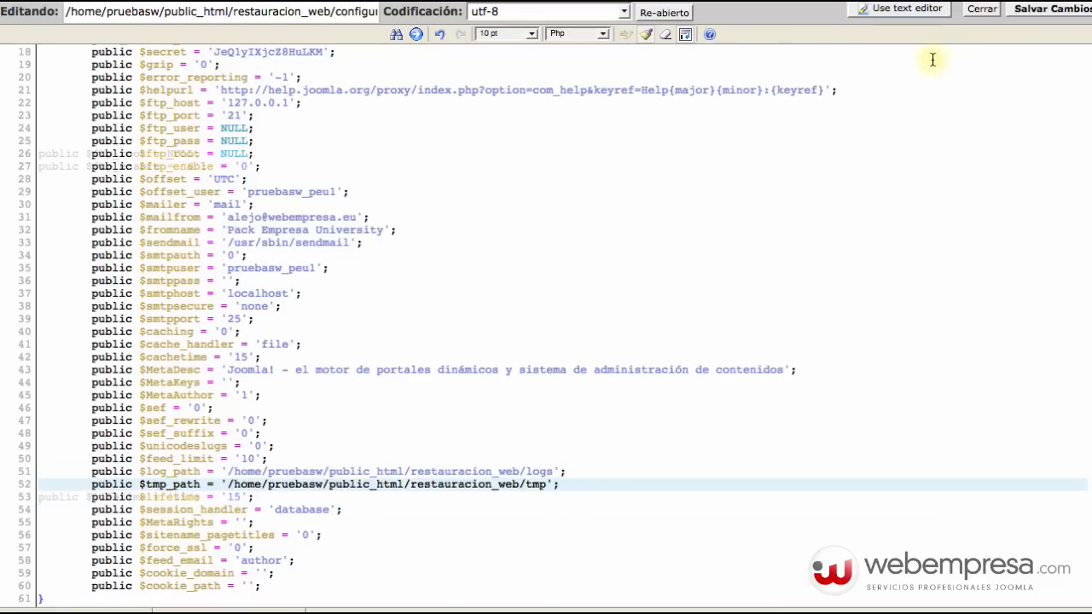
pyautogui.click(1025, 11)
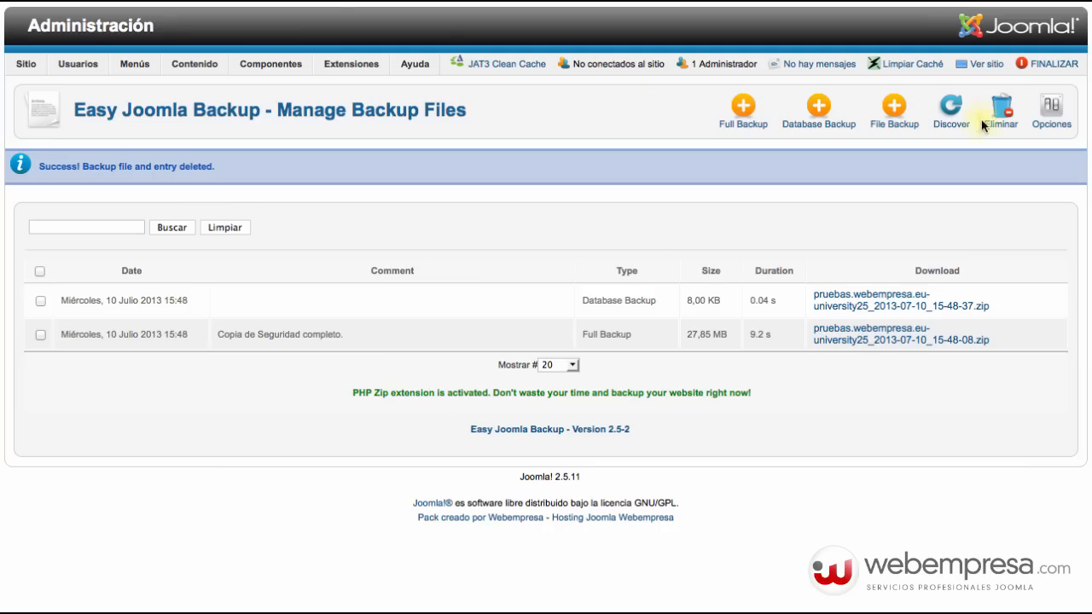
# Open the public front-end site with Ver sitio to check it loads.
pyautogui.click(982, 65)
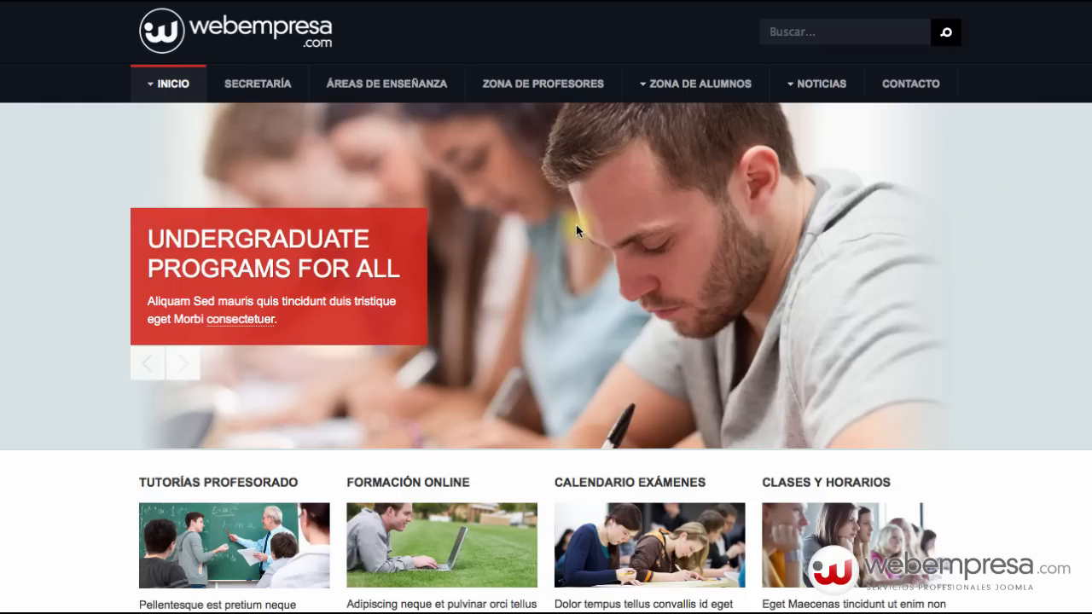
# Scroll down and back up the loaded front-end homepage to look it over.
pyautogui.scroll(-7, 576, 224)
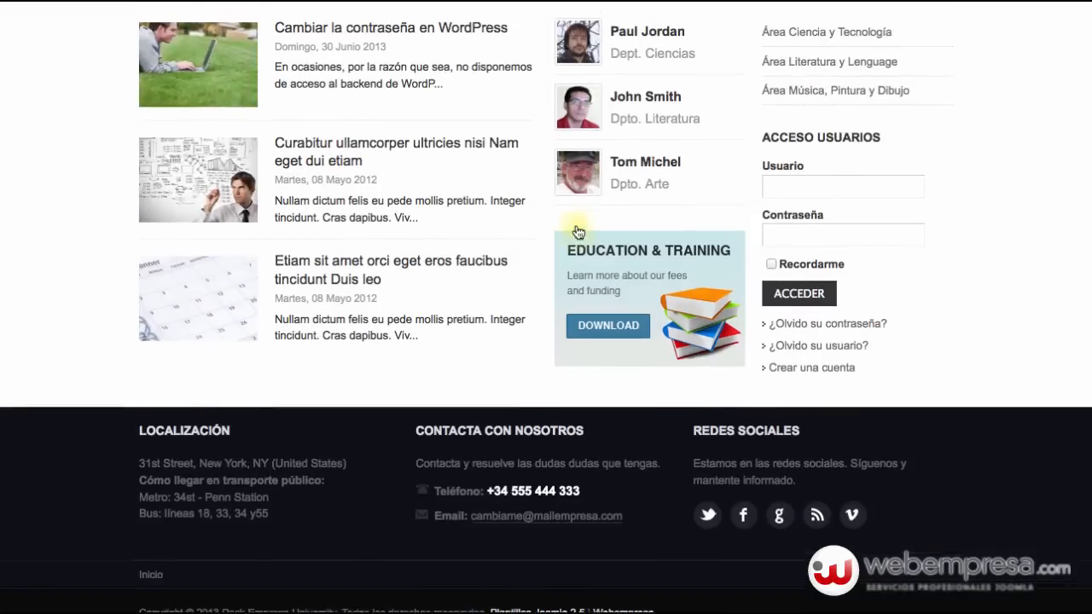
pyautogui.scroll(10, 575, 224)
pyautogui.scroll(-15, 576, 224)
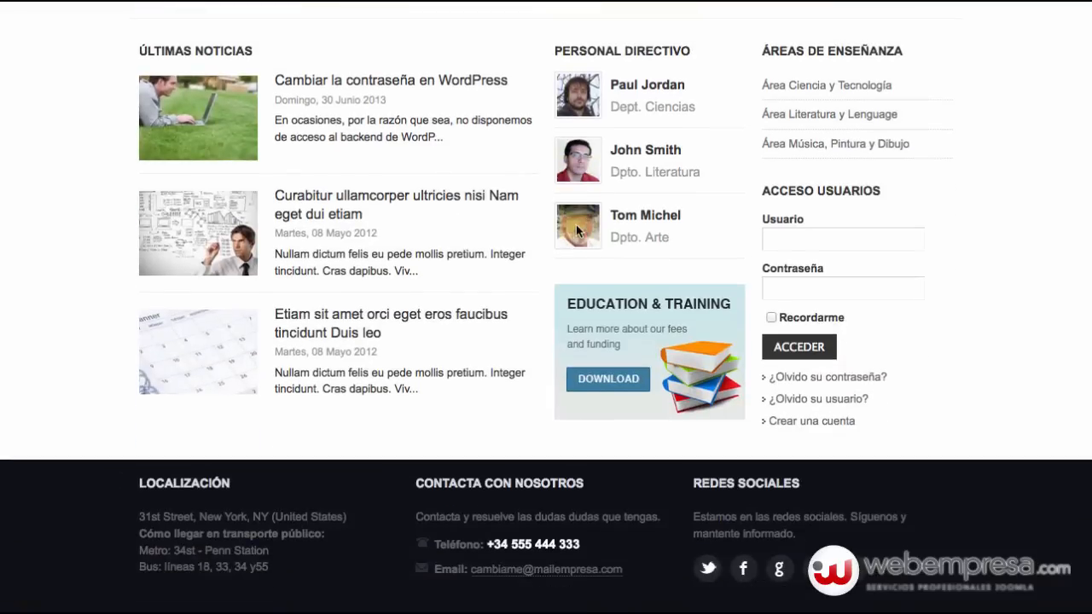
pyautogui.scroll(15, 575, 224)
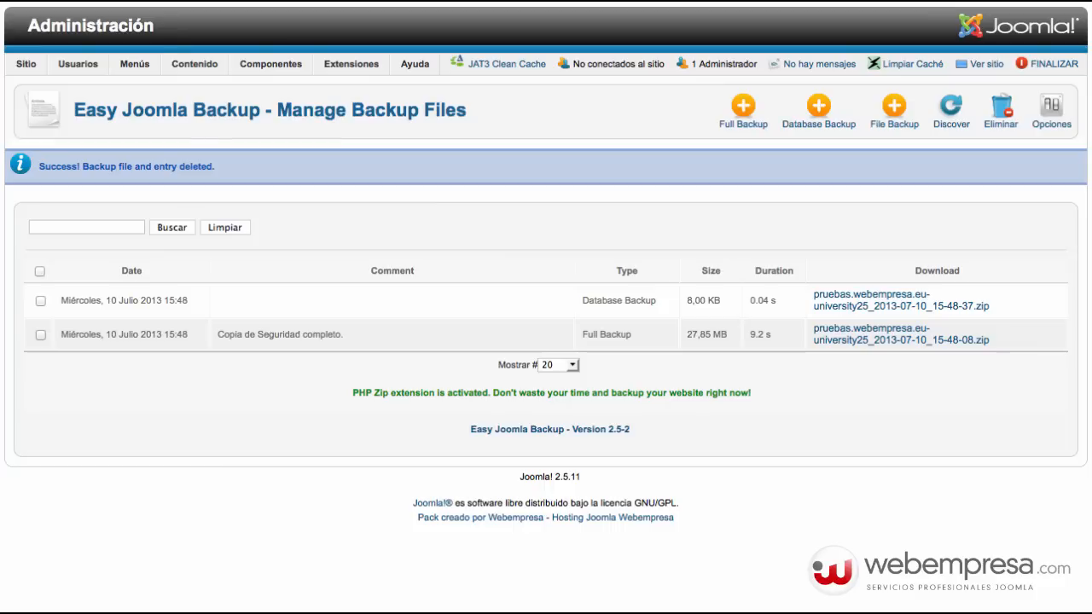